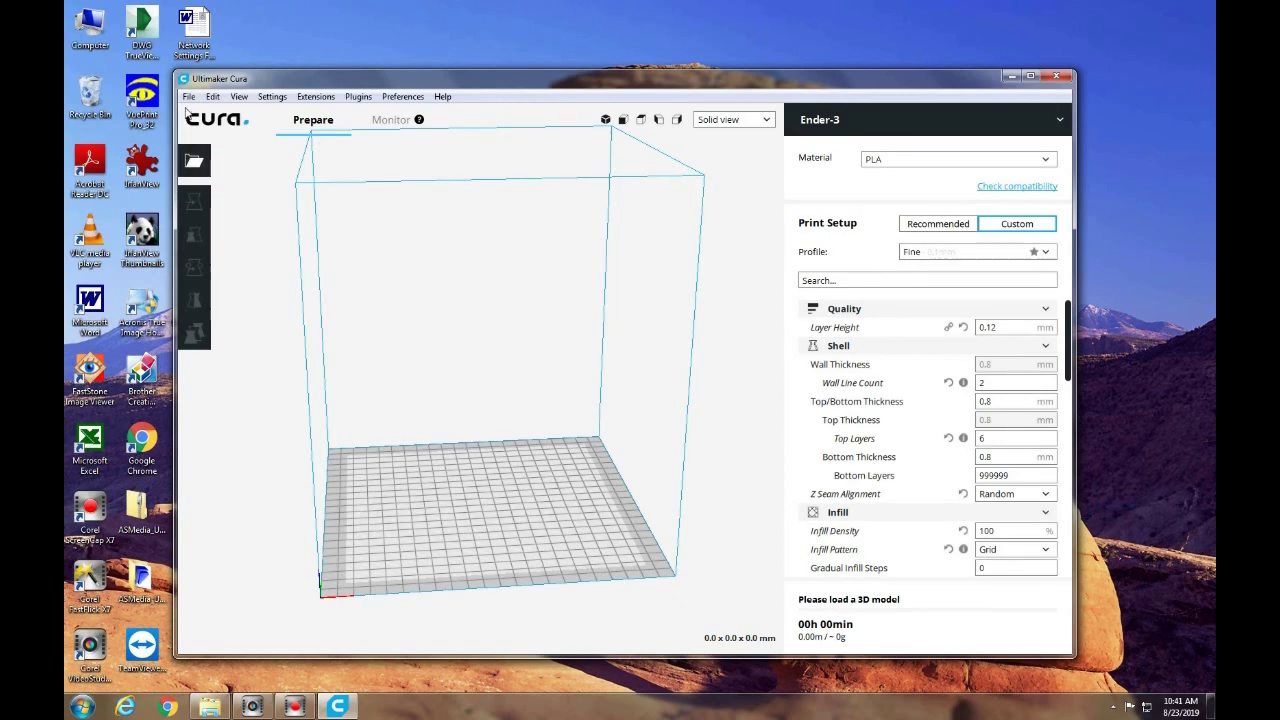
Open the portrait photo JPG through File > Open File(s) to bring up the Convert Image dialog
left_click(189, 98)
left_click(222, 126)
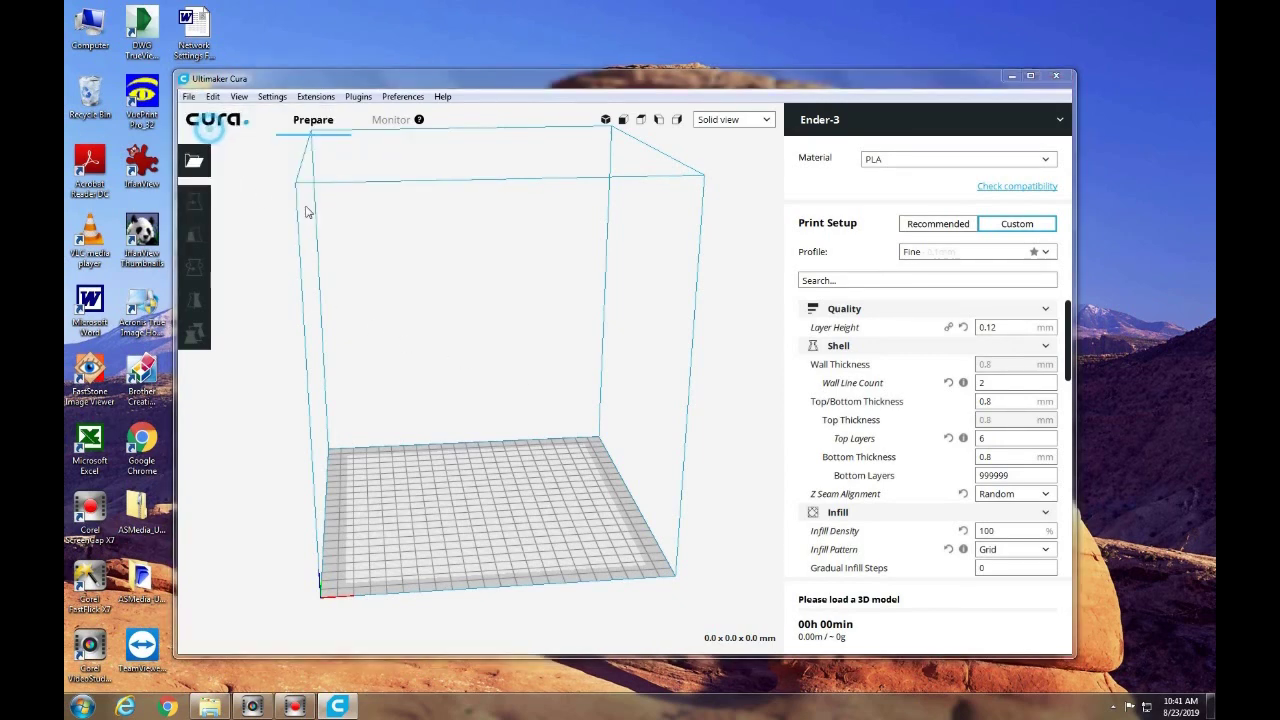
double_click(523, 300)
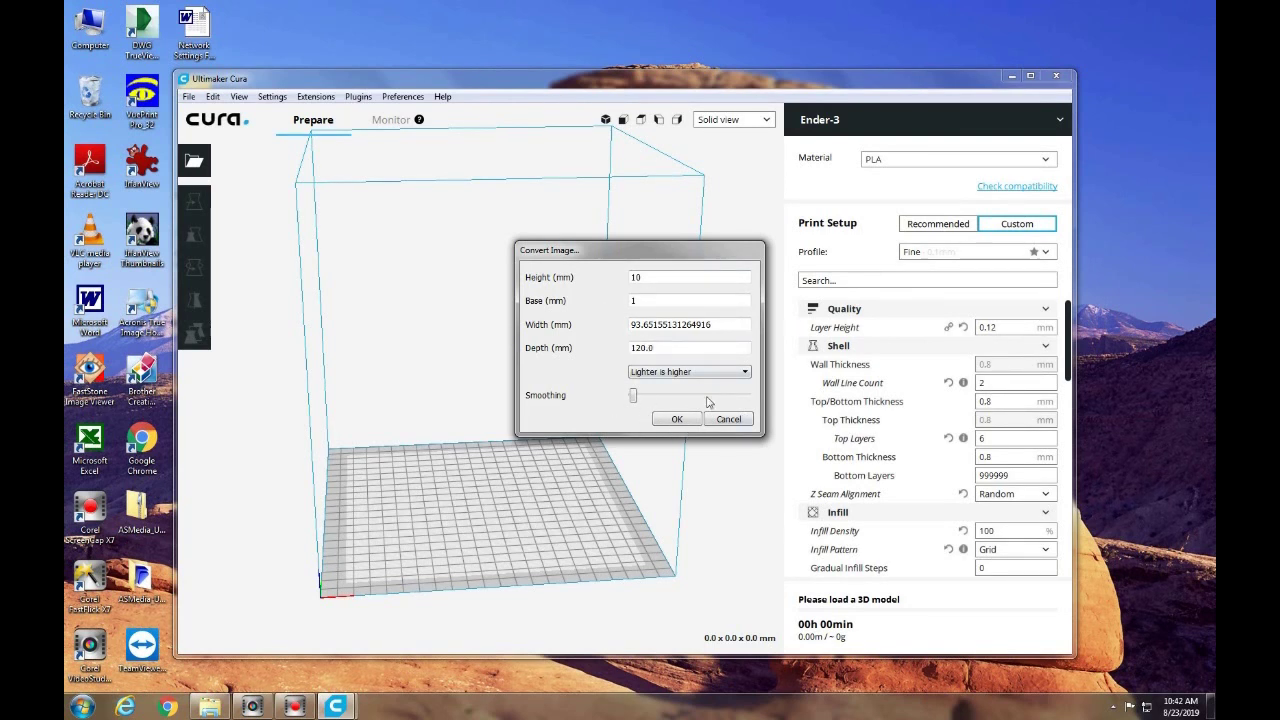
Convert the photo with depth 125 mm, Darker is higher, height 2.5 mm and base 0.2 mm
left_click(643, 347)
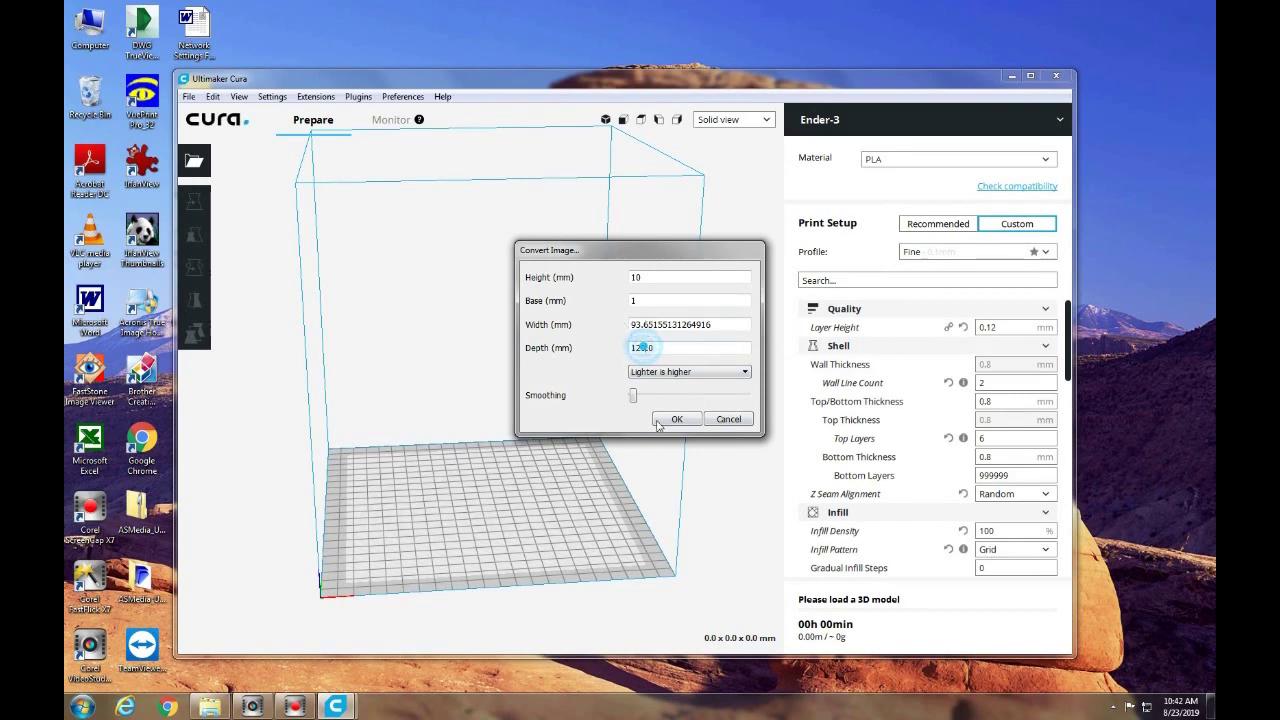
key("BackSpace")
type("5")
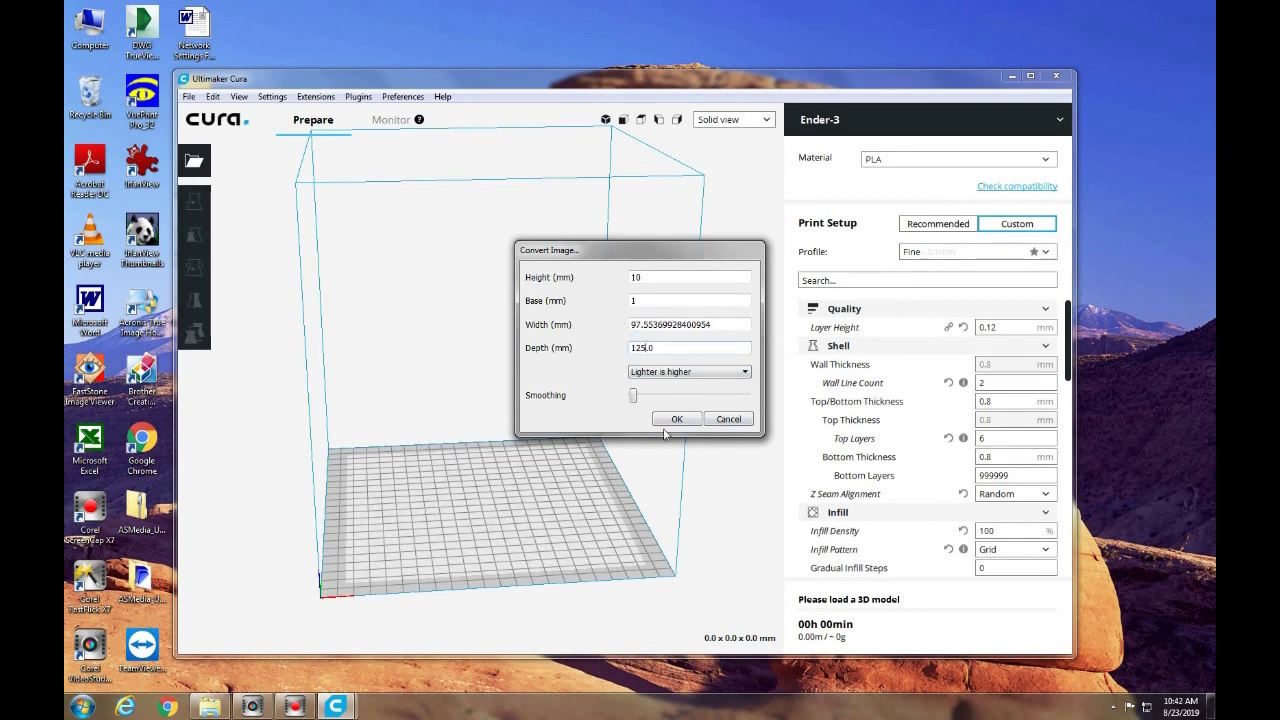
left_click(745, 373)
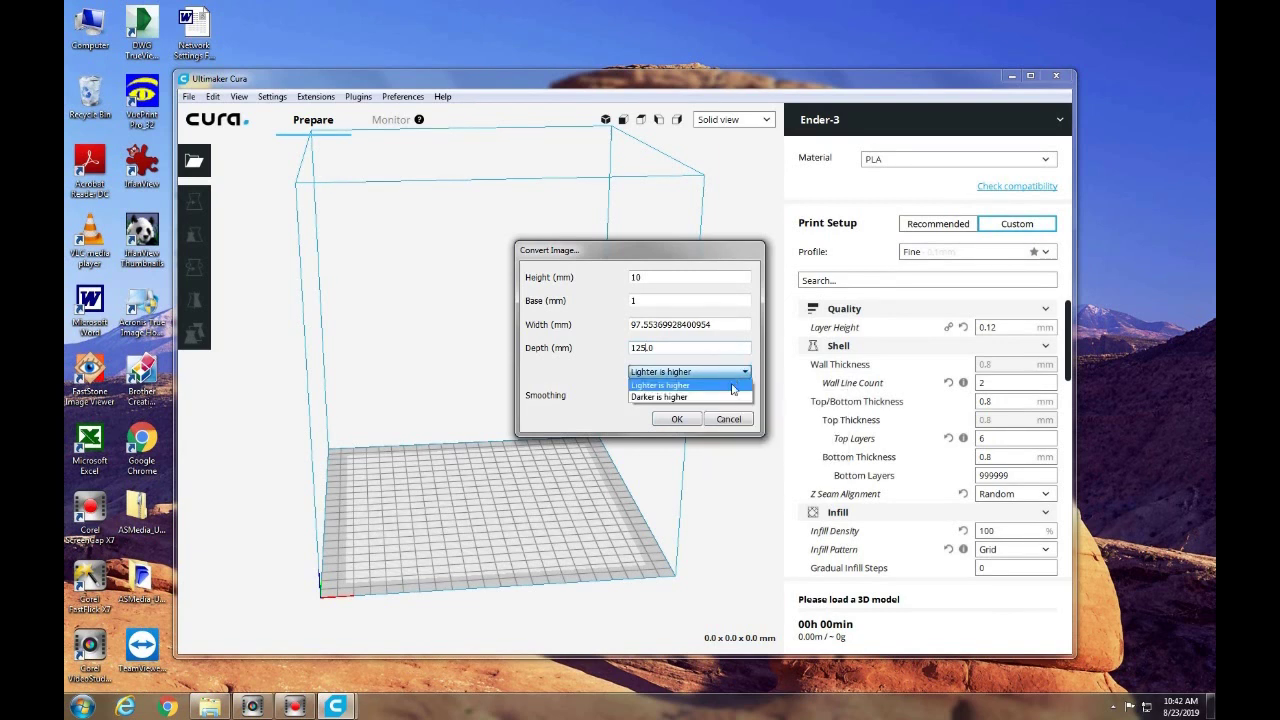
left_click(717, 390)
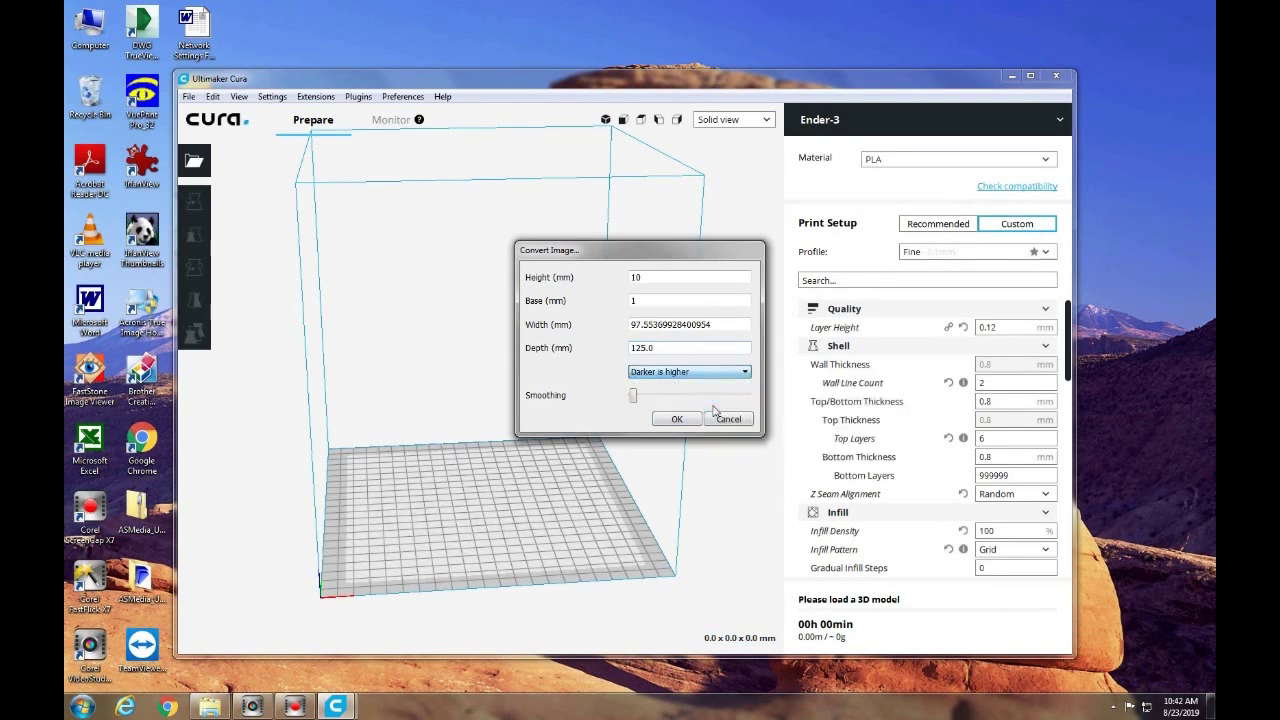
double_click(643, 278)
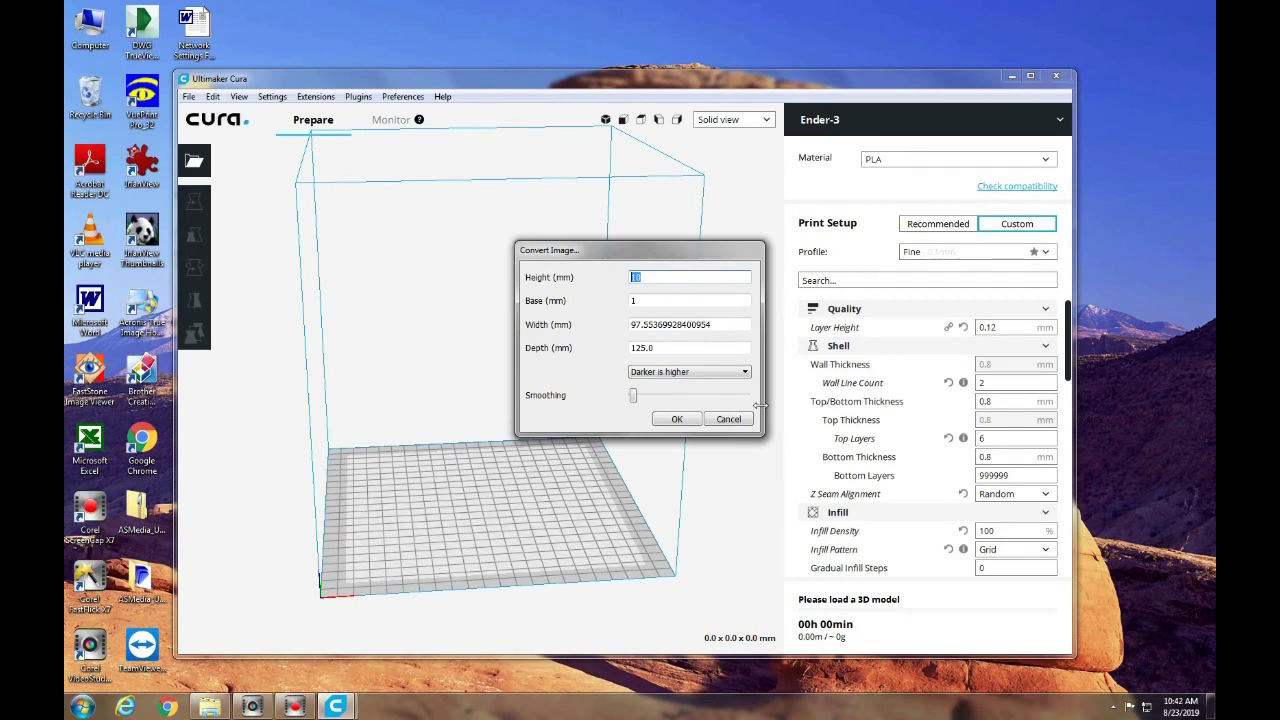
type("2.5")
double_click(645, 298)
type("0.2")
left_click(677, 419)
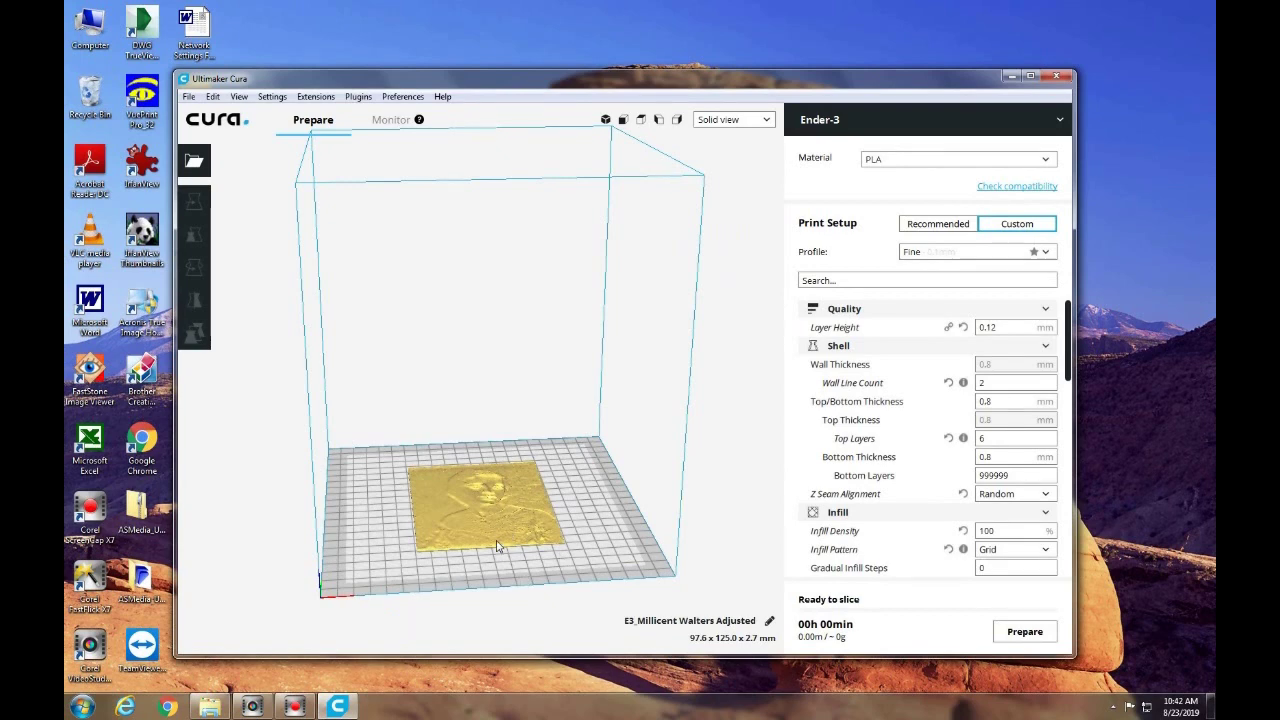
With snap rotation off, tip the lithophane upright onto its edge, now 2.9 × 125.0 × 97.6 mm
right_click_drag(500, 564, 477, 537)
left_click(477, 537)
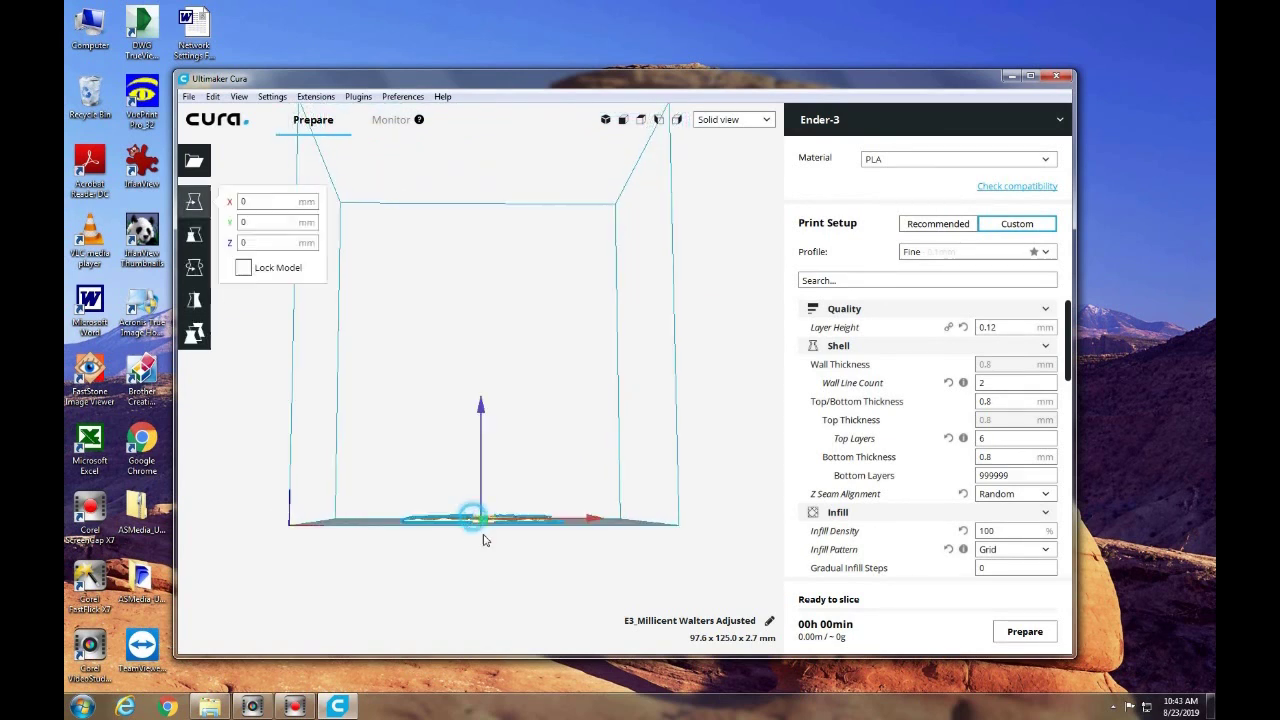
left_click(194, 267)
left_click(235, 308)
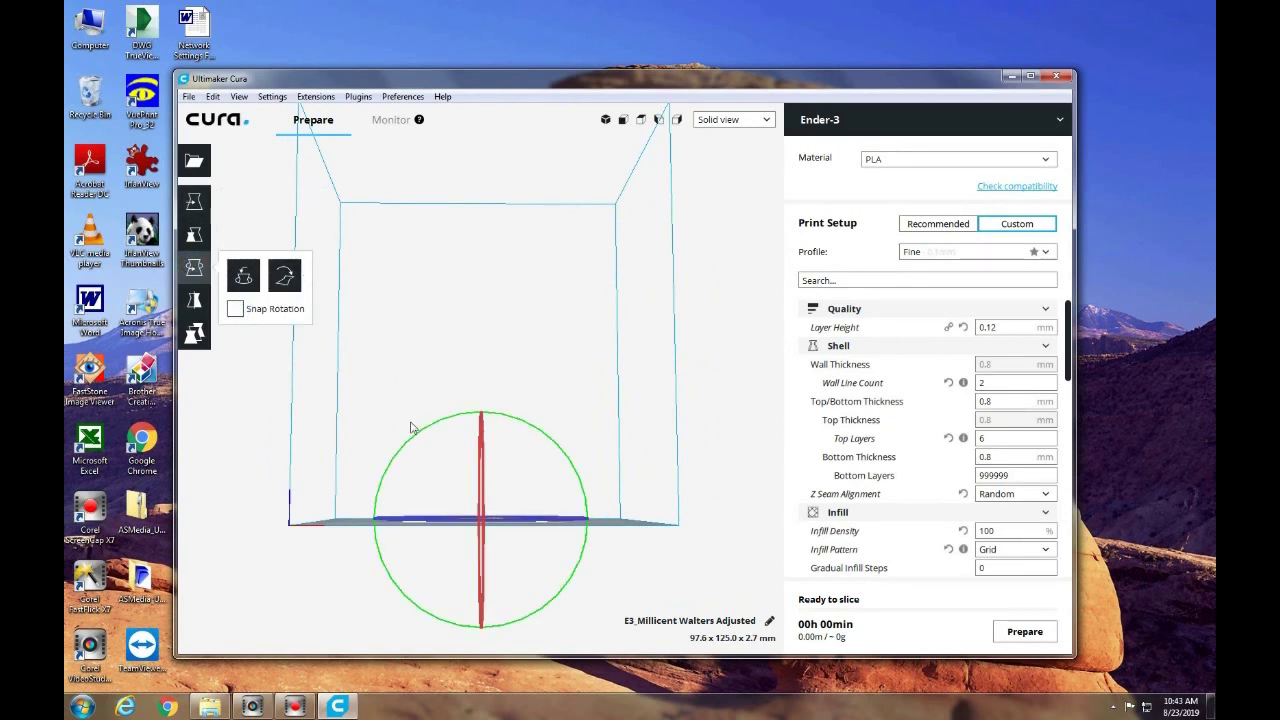
left_click_drag(420, 437, 556, 464)
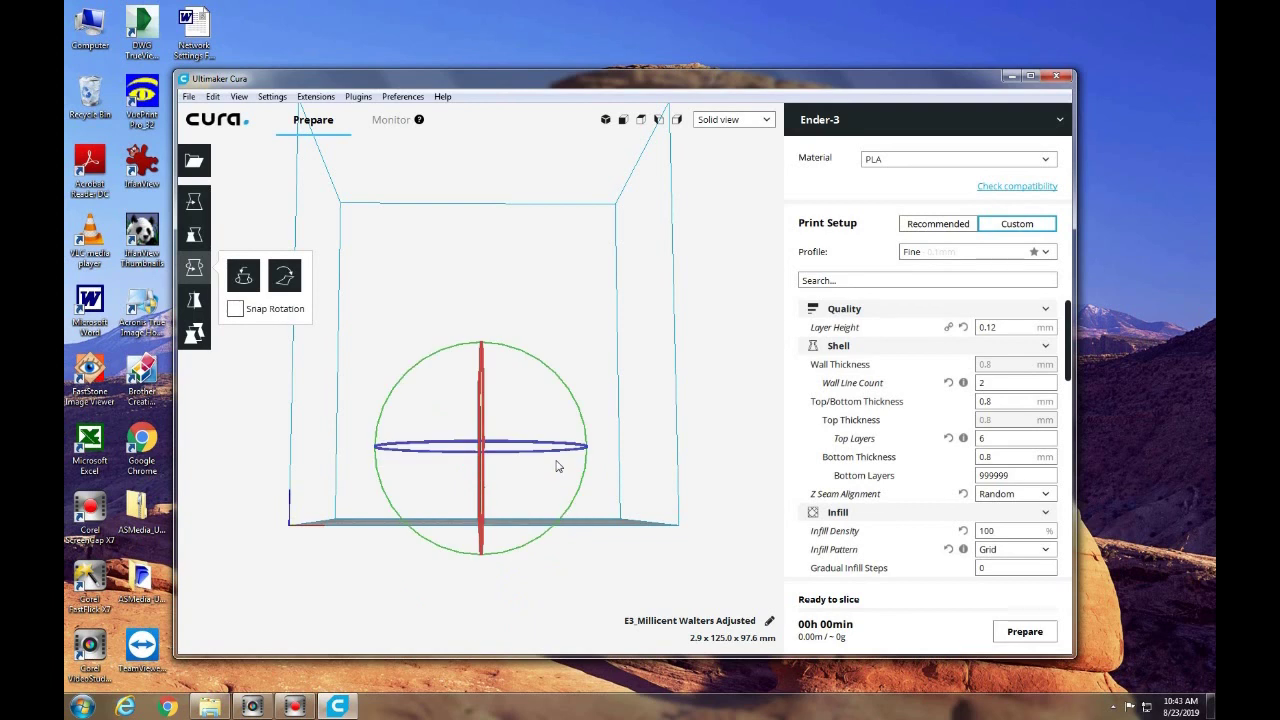
left_click(531, 507)
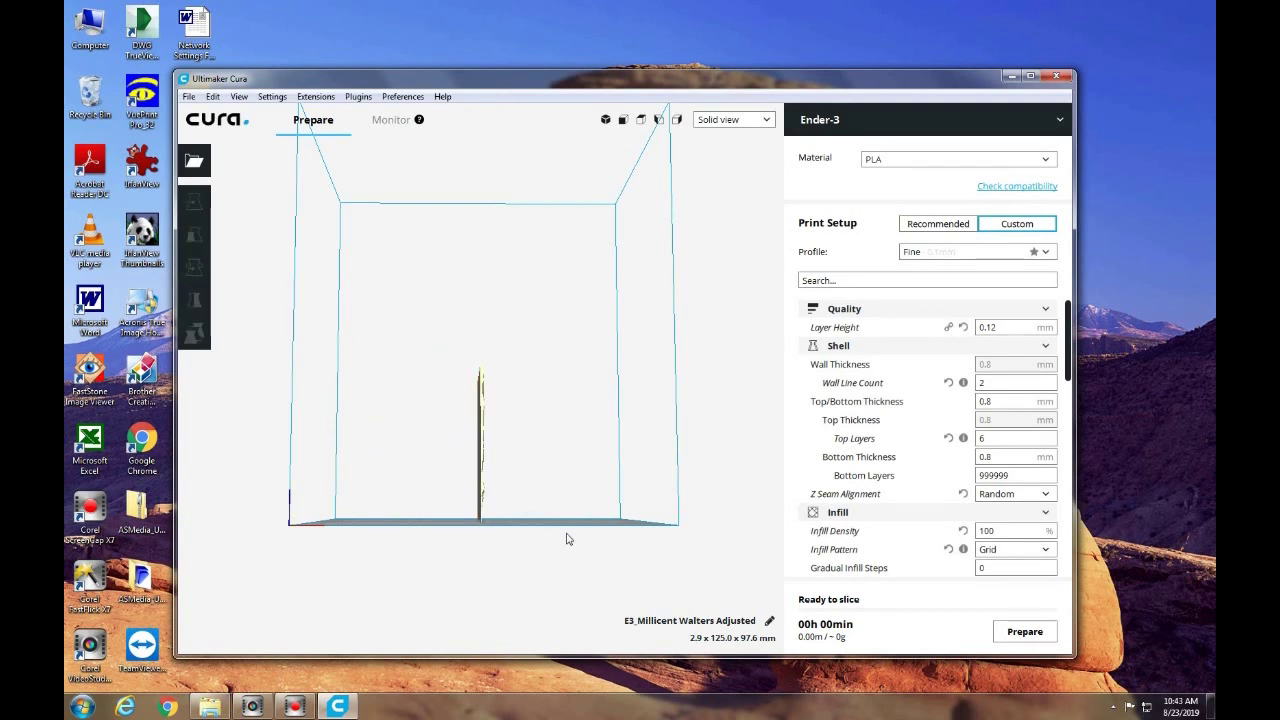
right_click_drag(566, 531, 474, 471)
scroll(474, 471, "up", 5)
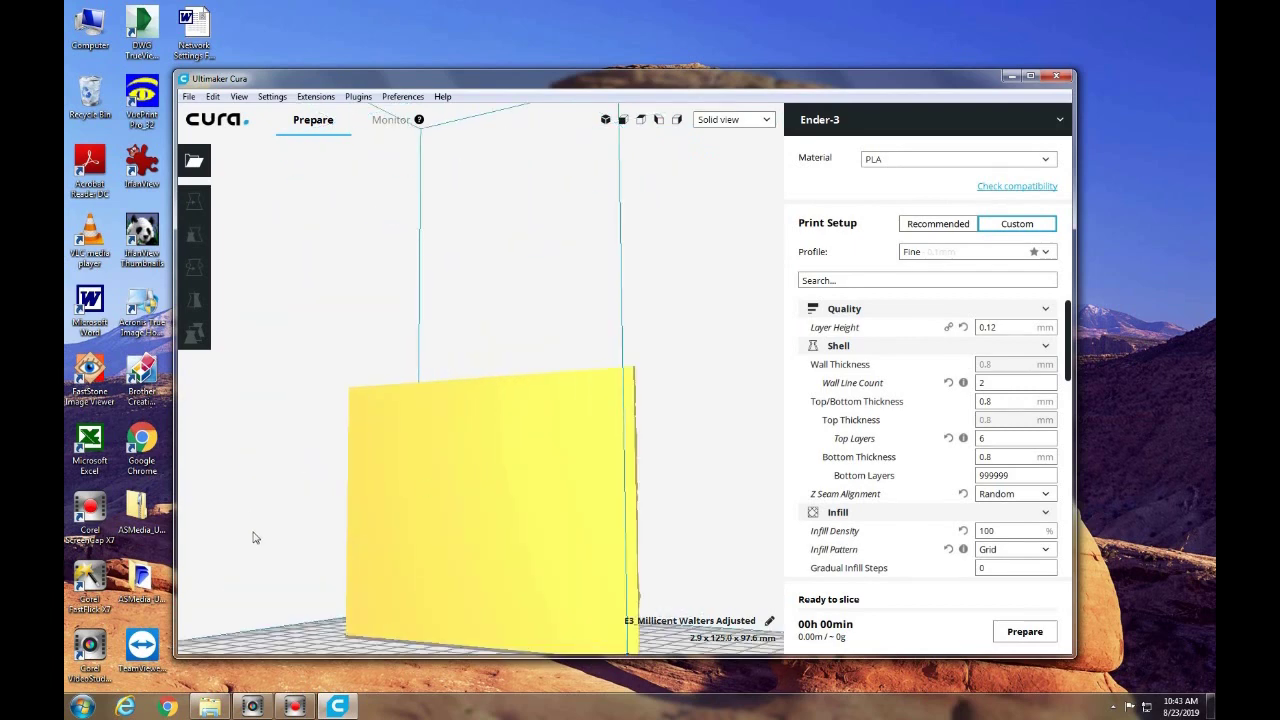
scroll(269, 424, "down", 1)
scroll(267, 440, "up", 4)
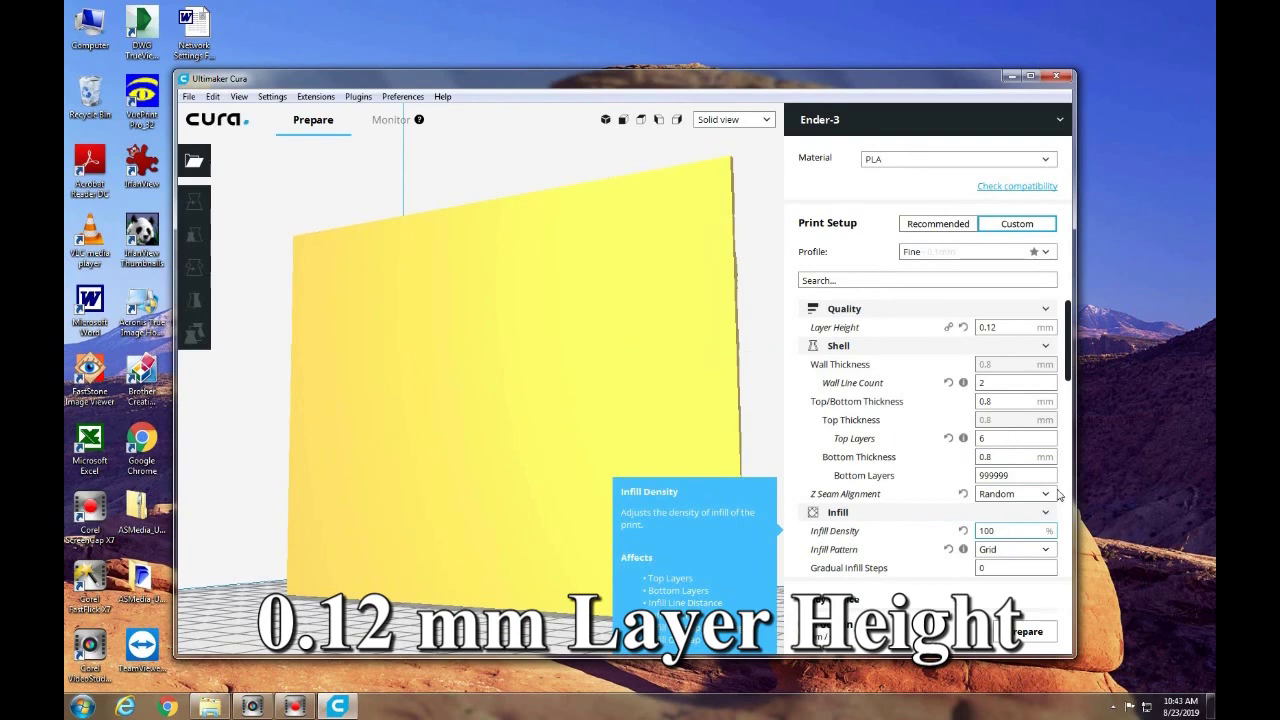
left_click_drag(1067, 363, 1070, 564)
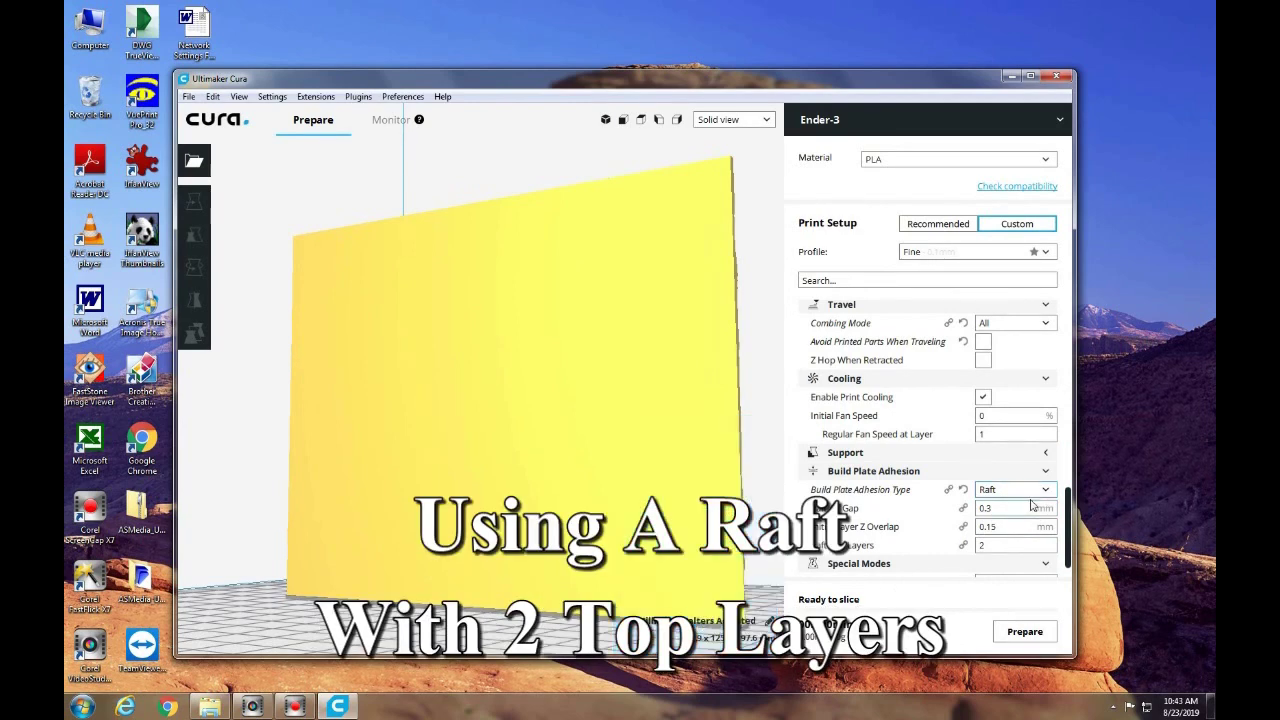
left_click(1020, 636)
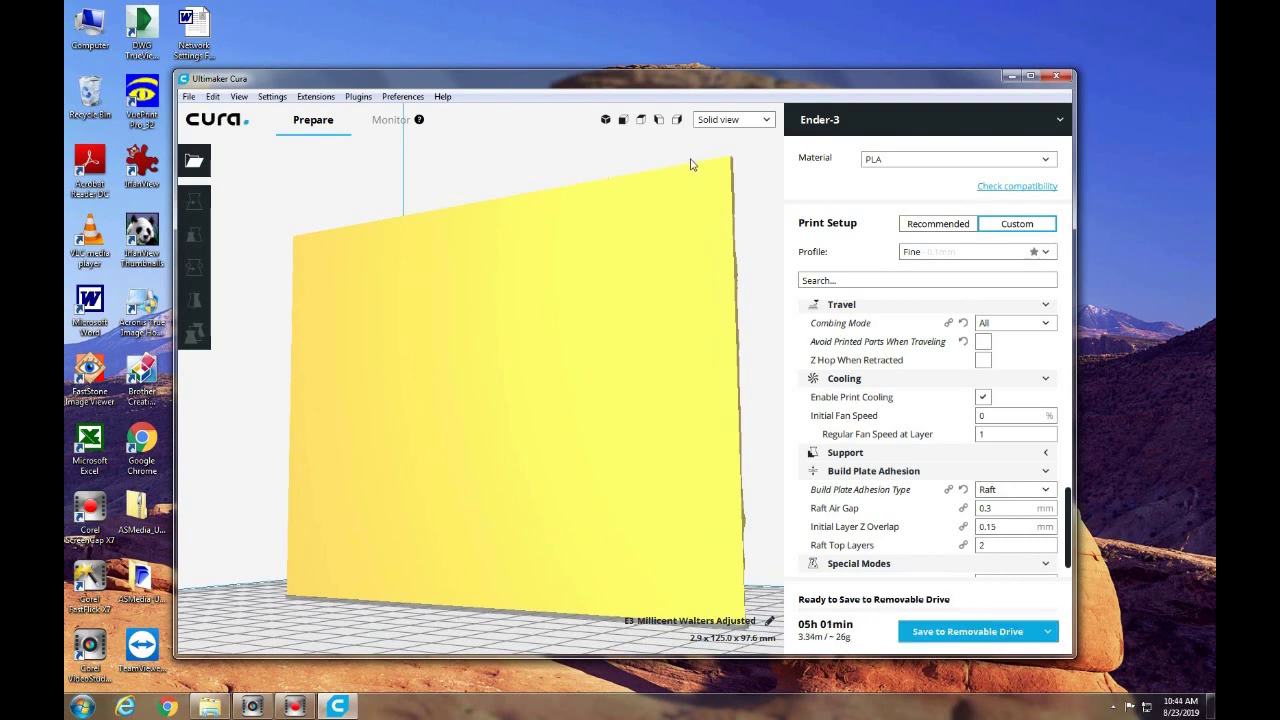
Inspect the sliced lithophane in Layer view, then return to Solid view and orbit around it
left_click(740, 122)
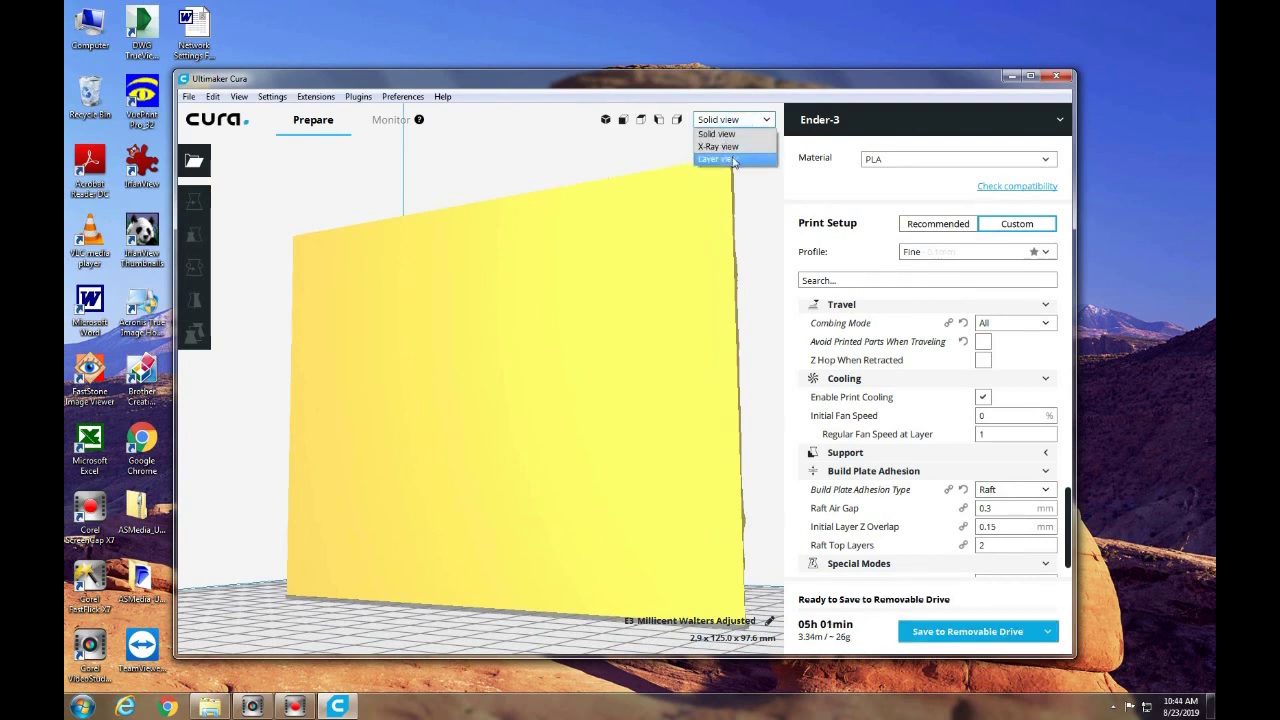
left_click(726, 158)
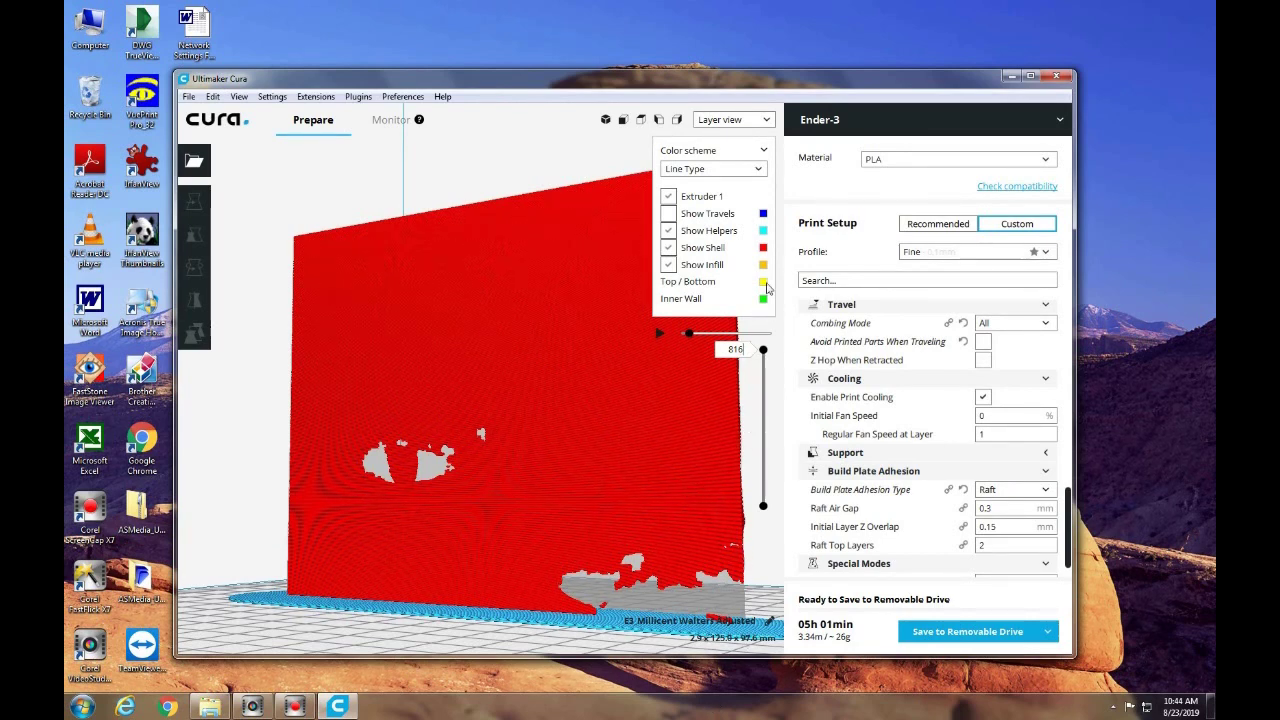
left_click(741, 124)
left_click(720, 134)
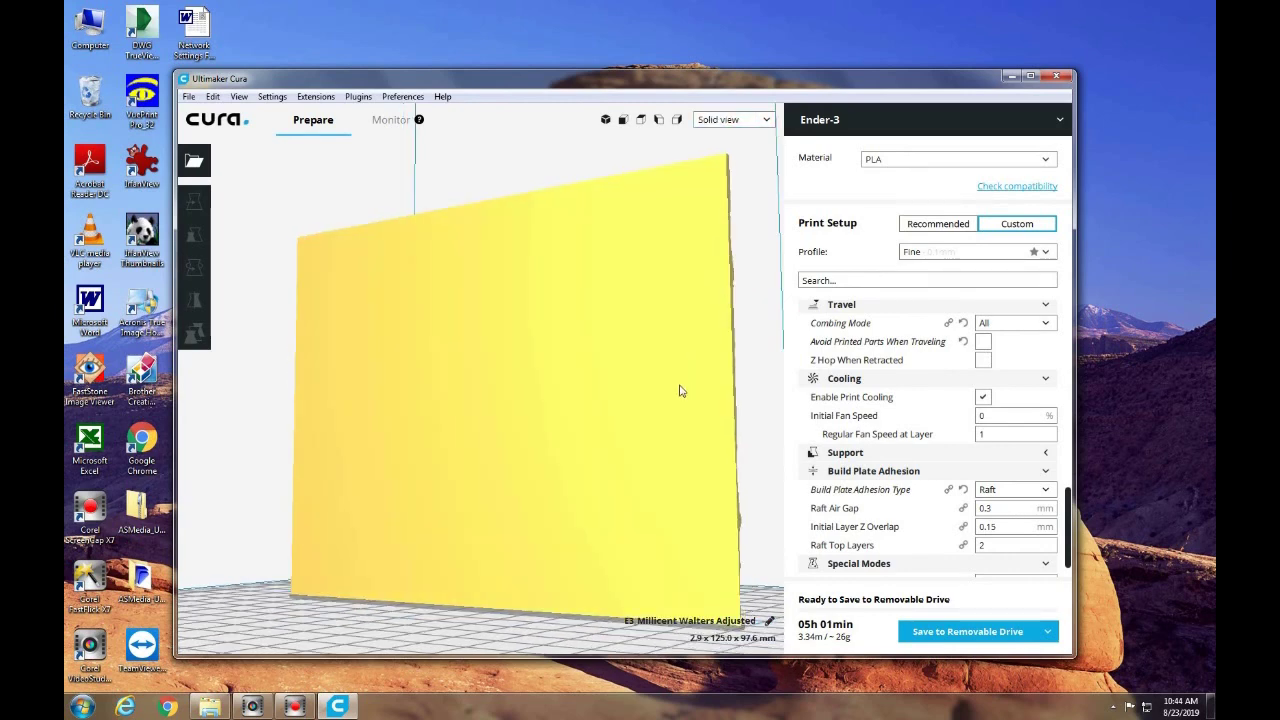
right_click_drag(677, 389, 640, 534)
scroll(640, 534, "down", 5)
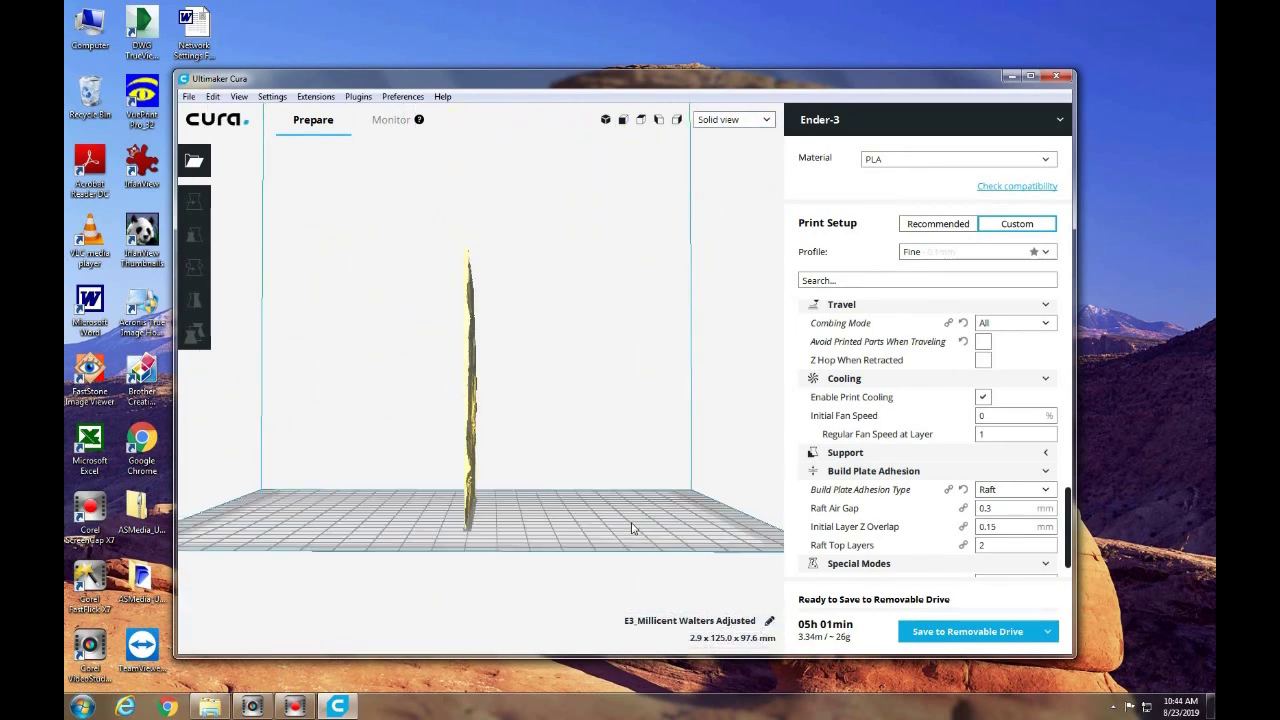
right_click(526, 514)
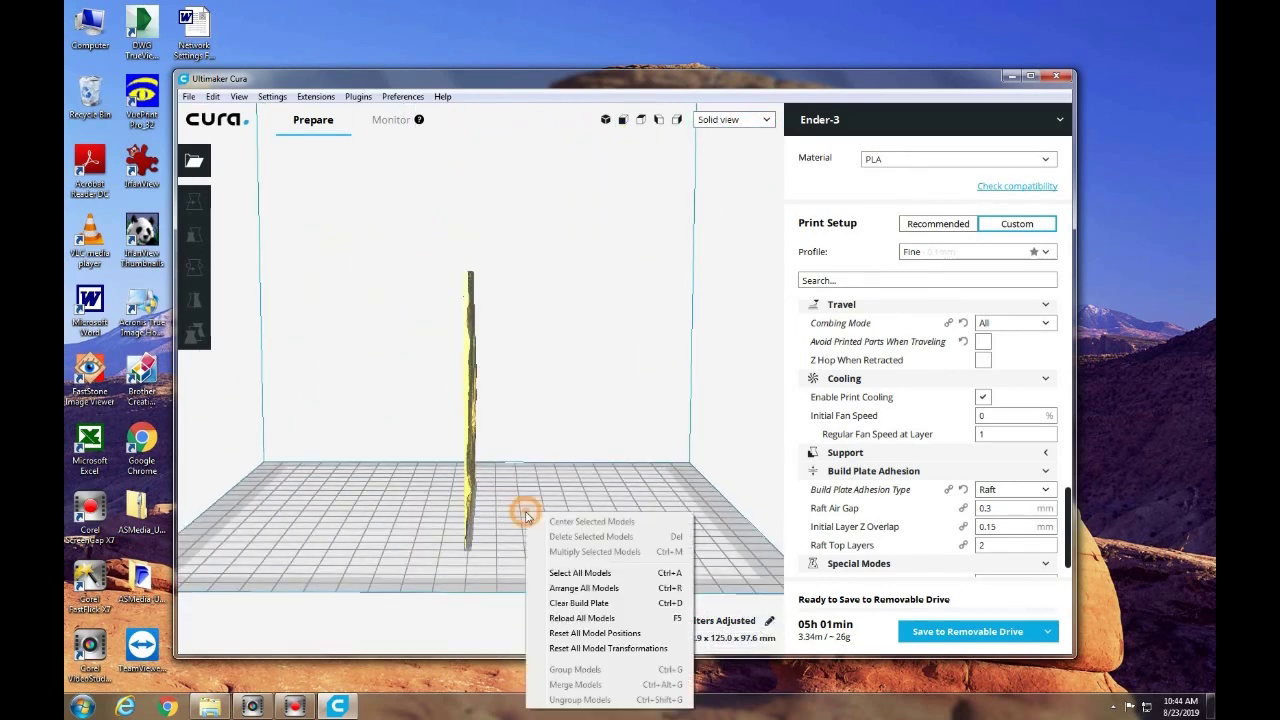
Clear the build plate and reopen the portrait photo from the Lithophane folder for conversion
left_click(585, 604)
left_click(189, 96)
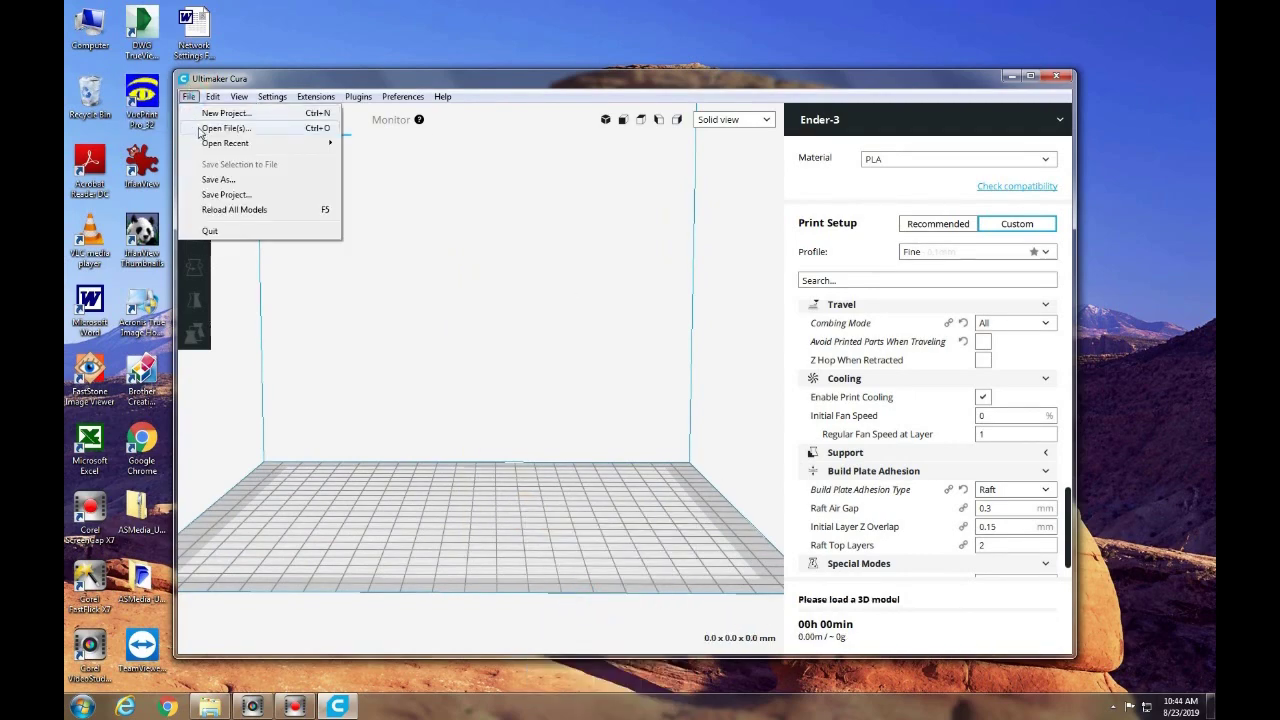
left_click(208, 130)
left_click(520, 290)
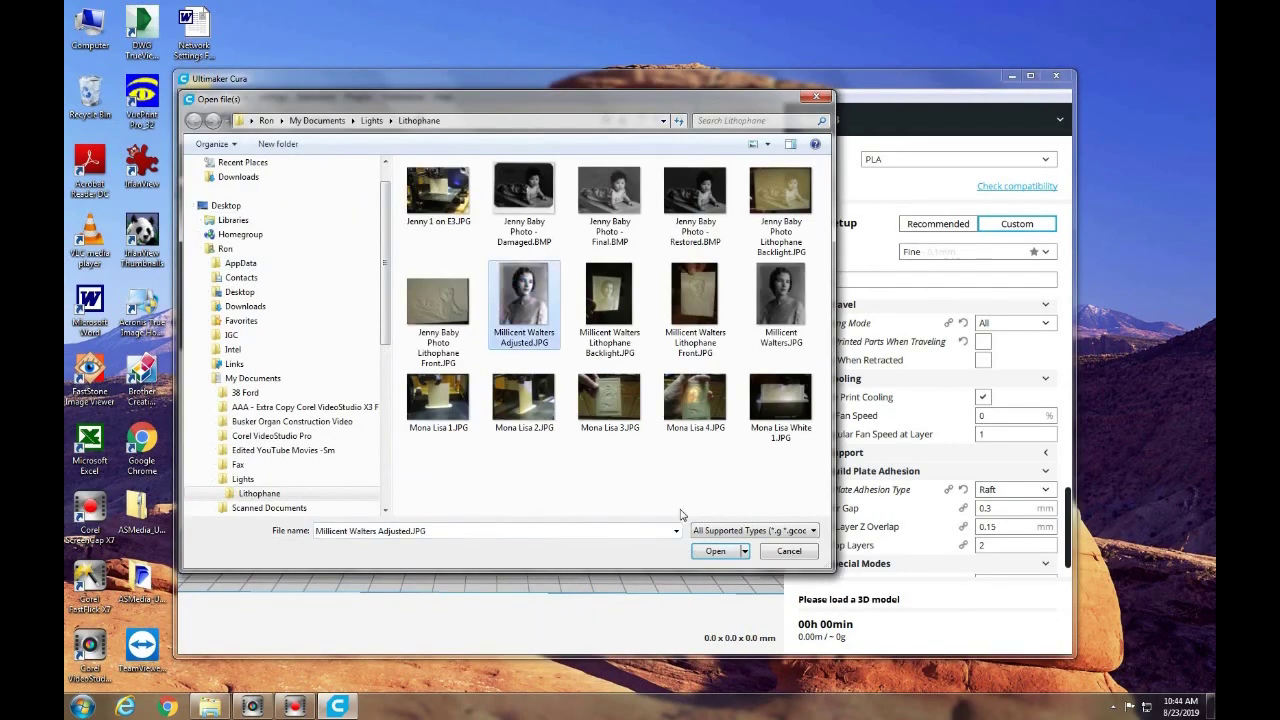
left_click(735, 560)
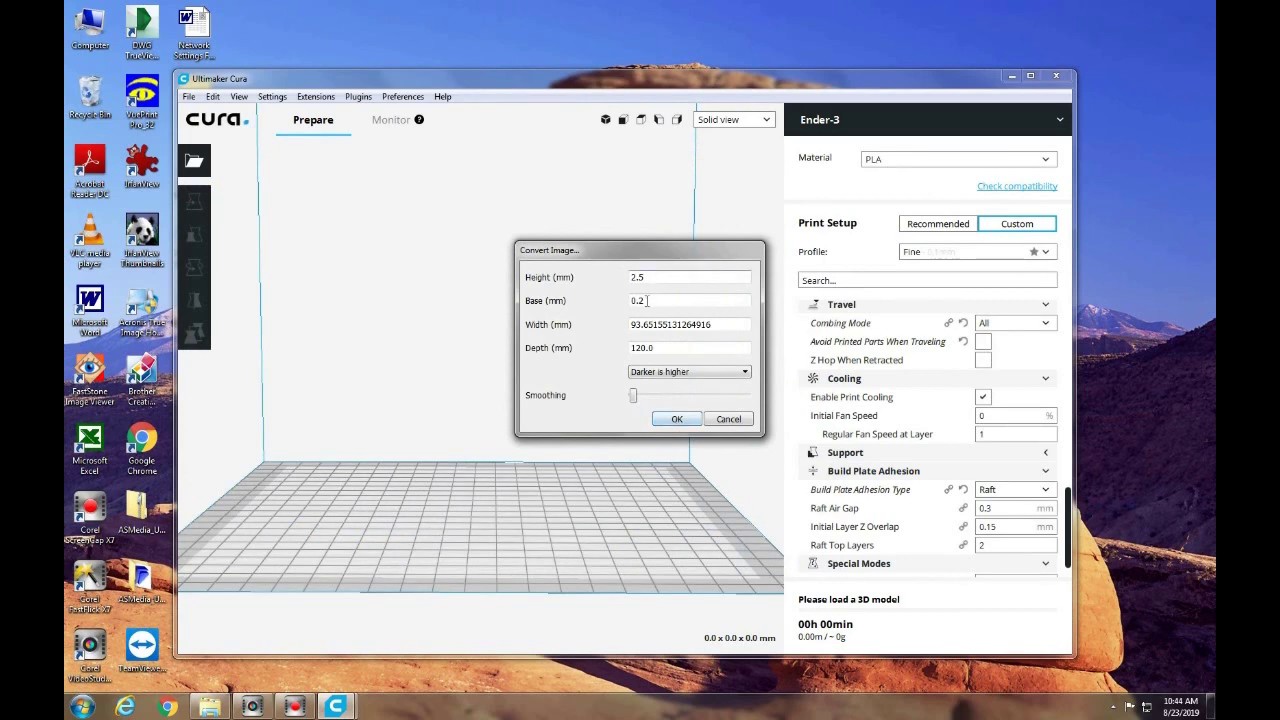
Set the base to 0.5 mm and load the 93.7 × 120.0 × 3.0 mm lithophane
left_click_drag(648, 300, 580, 297)
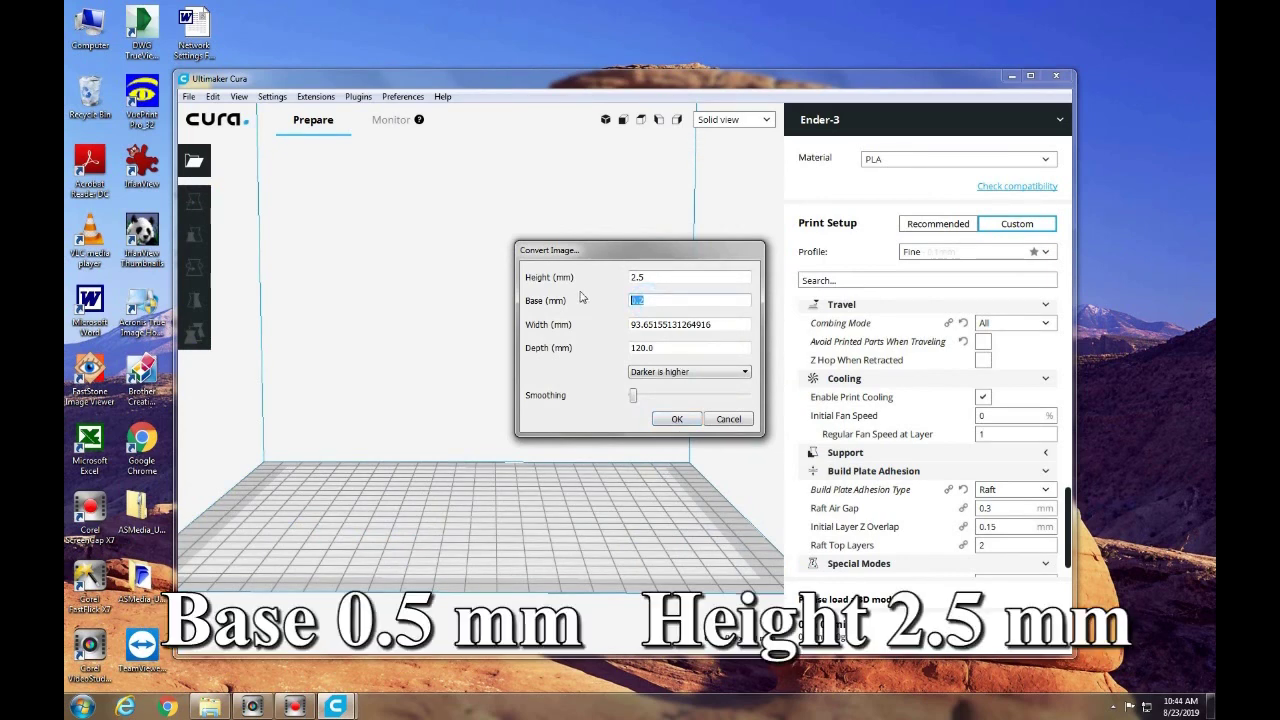
type("0.")
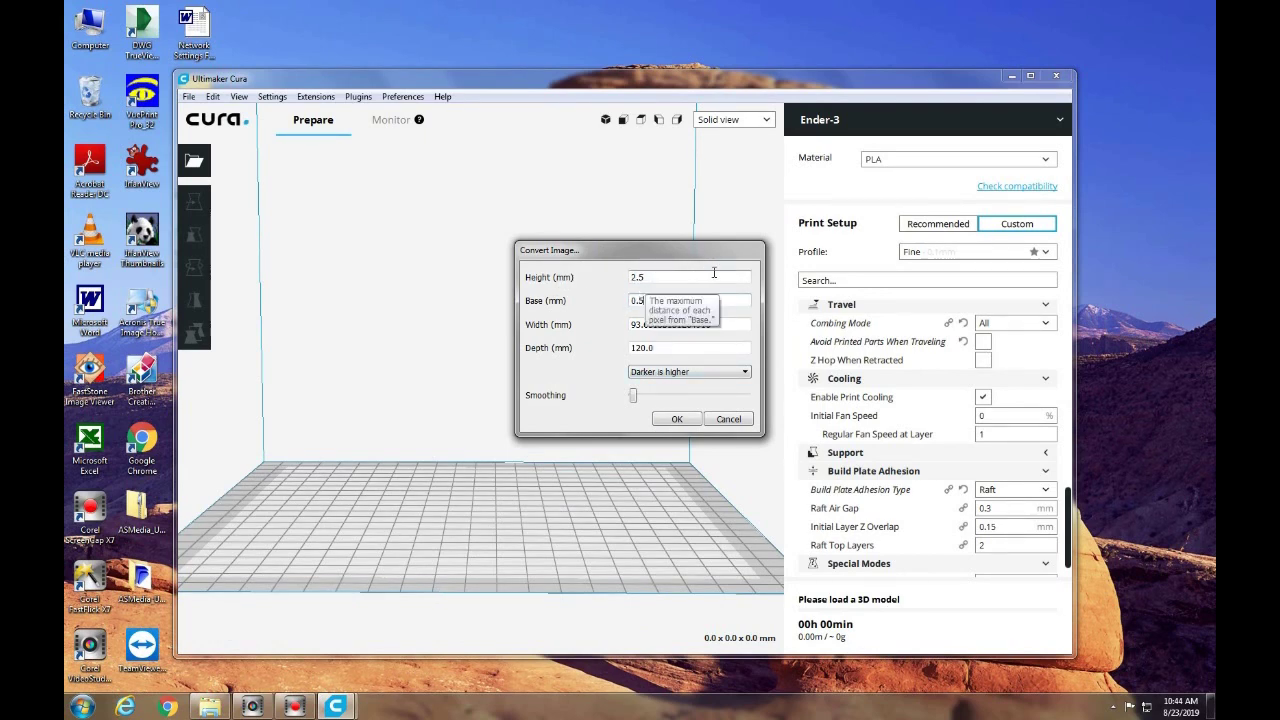
left_click(677, 419)
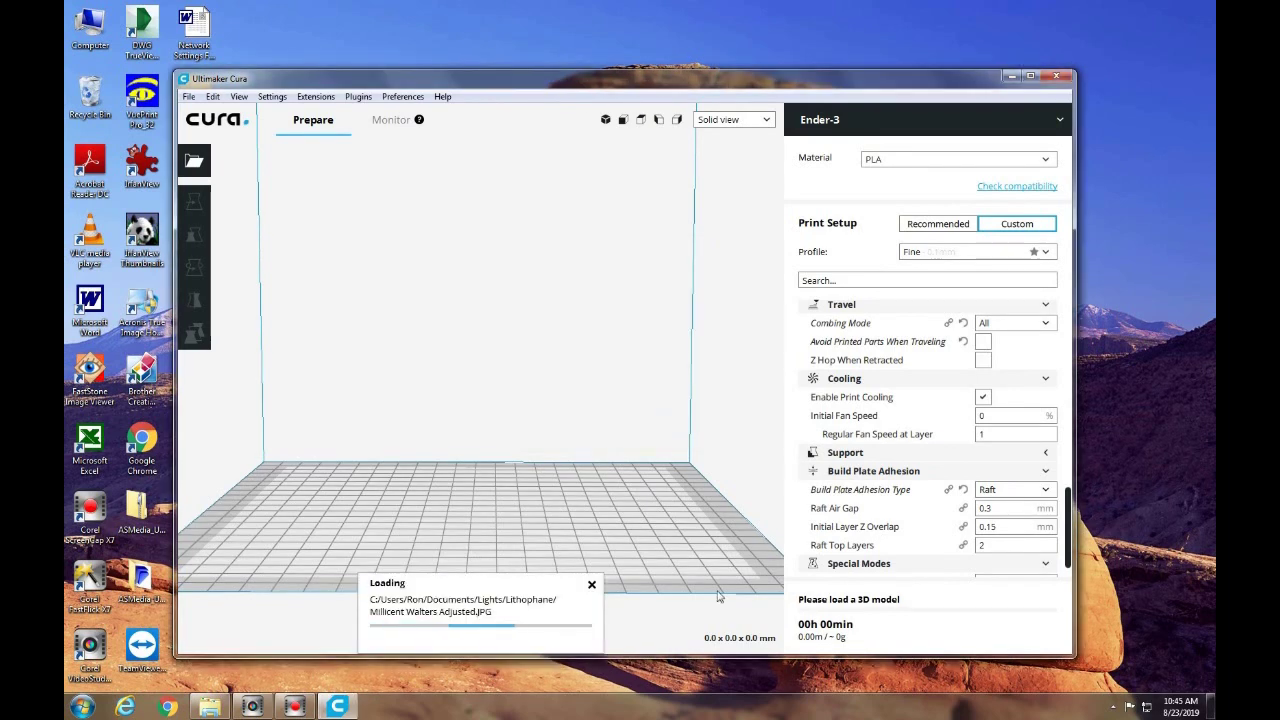
right_click_drag(507, 582, 487, 510)
Rotate the reloaded lithophane about 90° onto its edge, measuring 3.0 × 120.0 × 93.7 mm
left_click(473, 509)
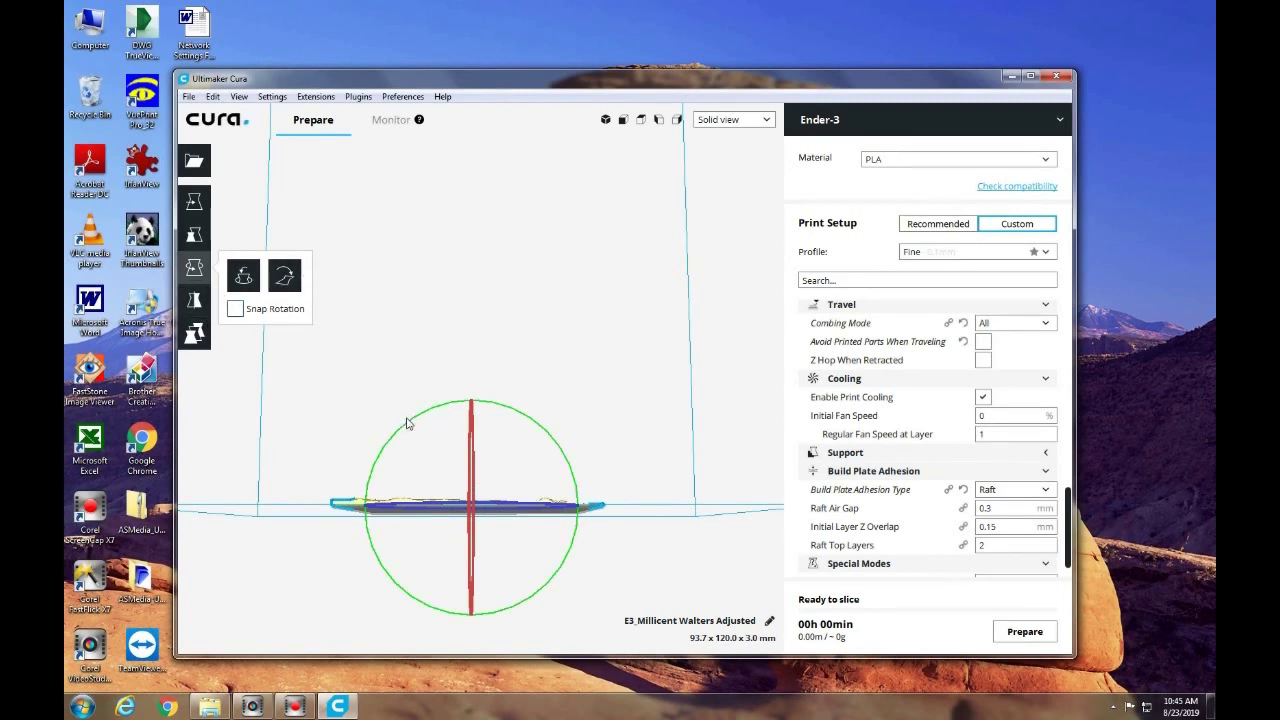
left_click_drag(410, 423, 557, 449)
left_click(557, 437)
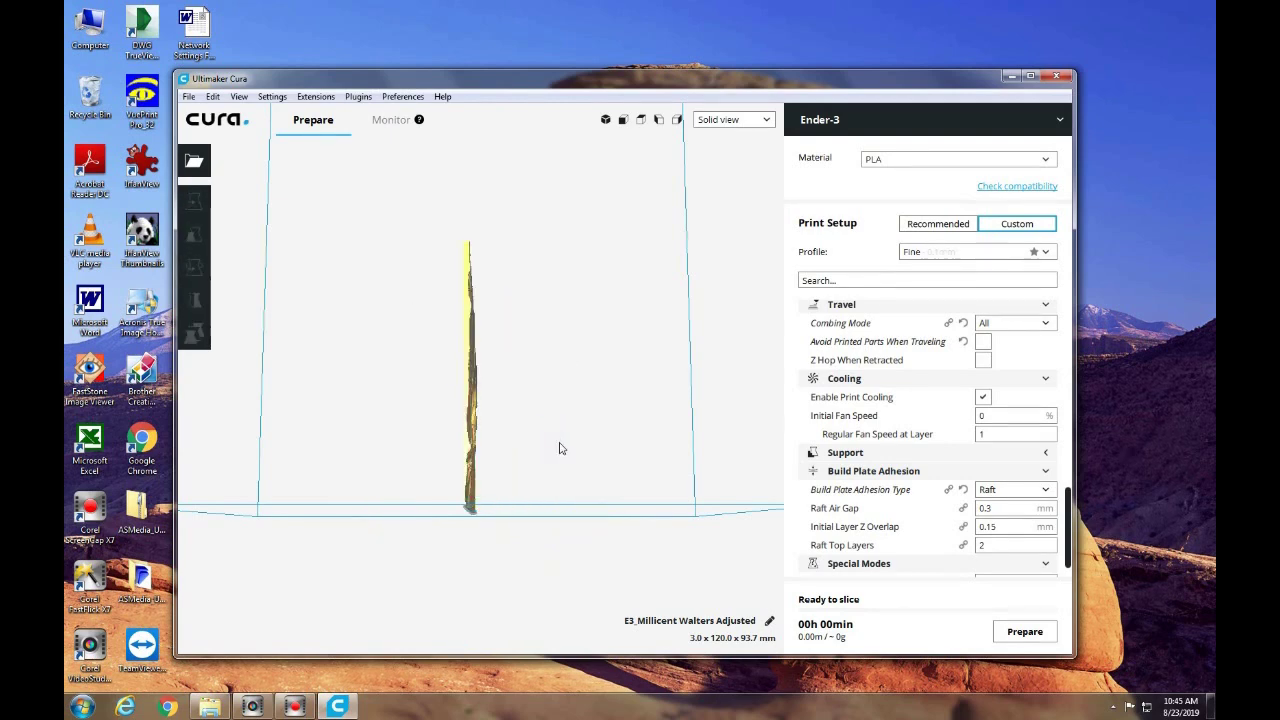
right_click_drag(560, 448, 403, 446)
scroll(402, 448, "up", 3)
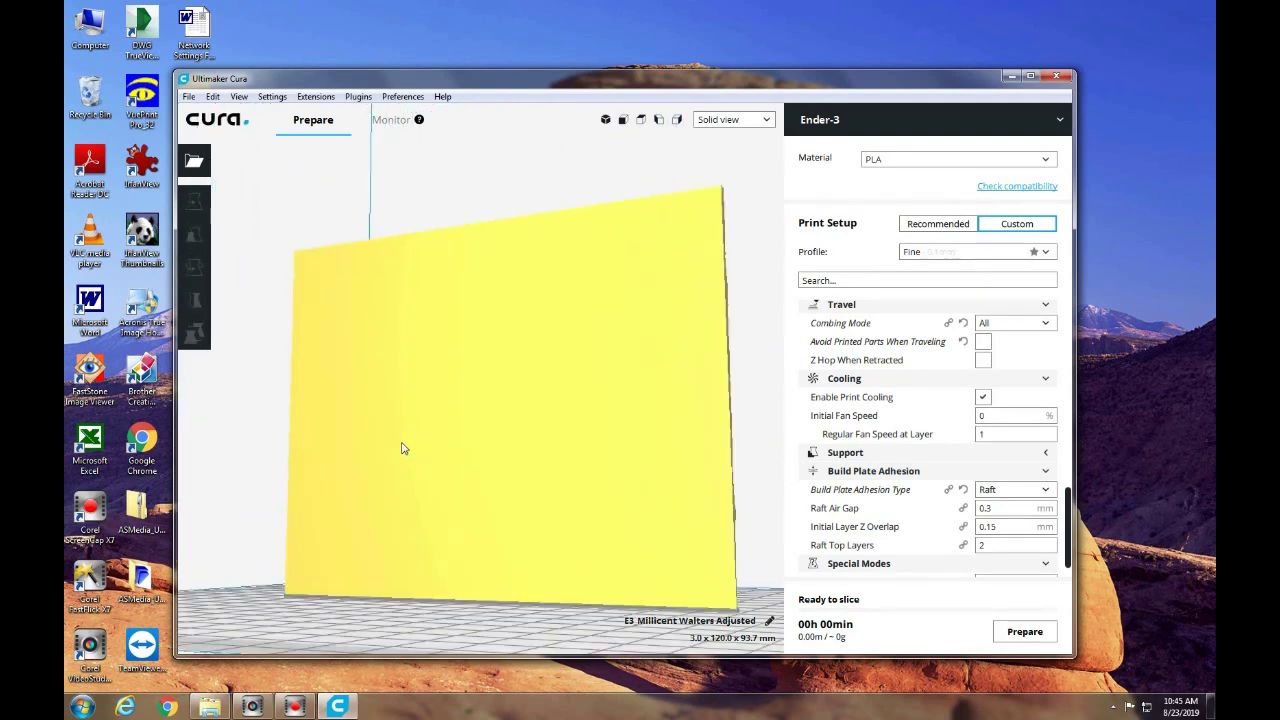
Slice the upright lithophane (04h 50min, 3.73 m / 29 g), check Layer view, then return to Solid view
left_click(1018, 636)
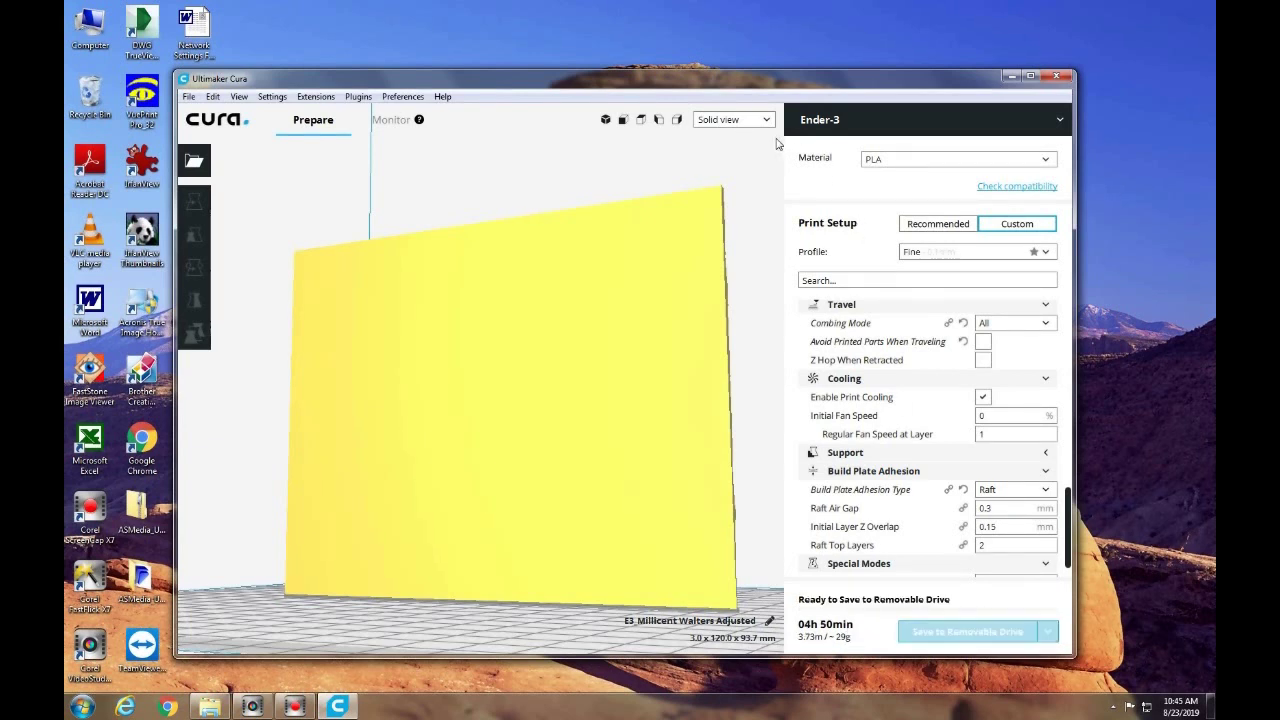
left_click(733, 120)
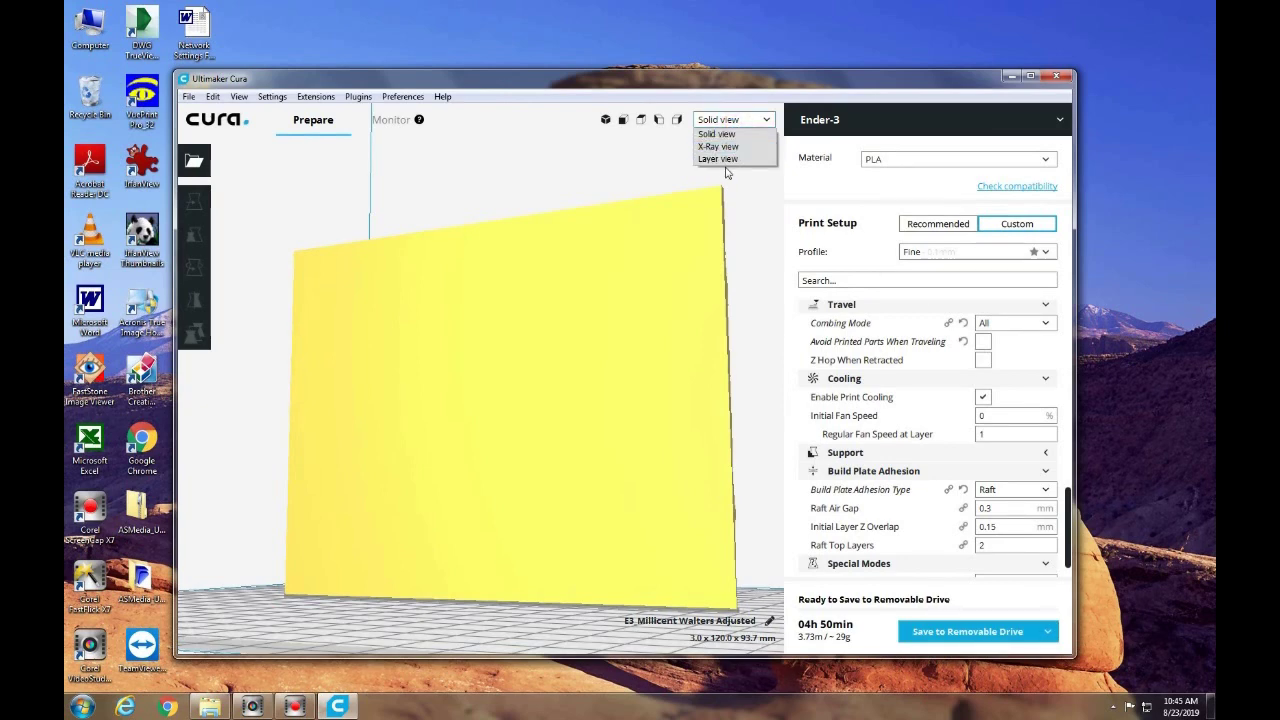
left_click(723, 162)
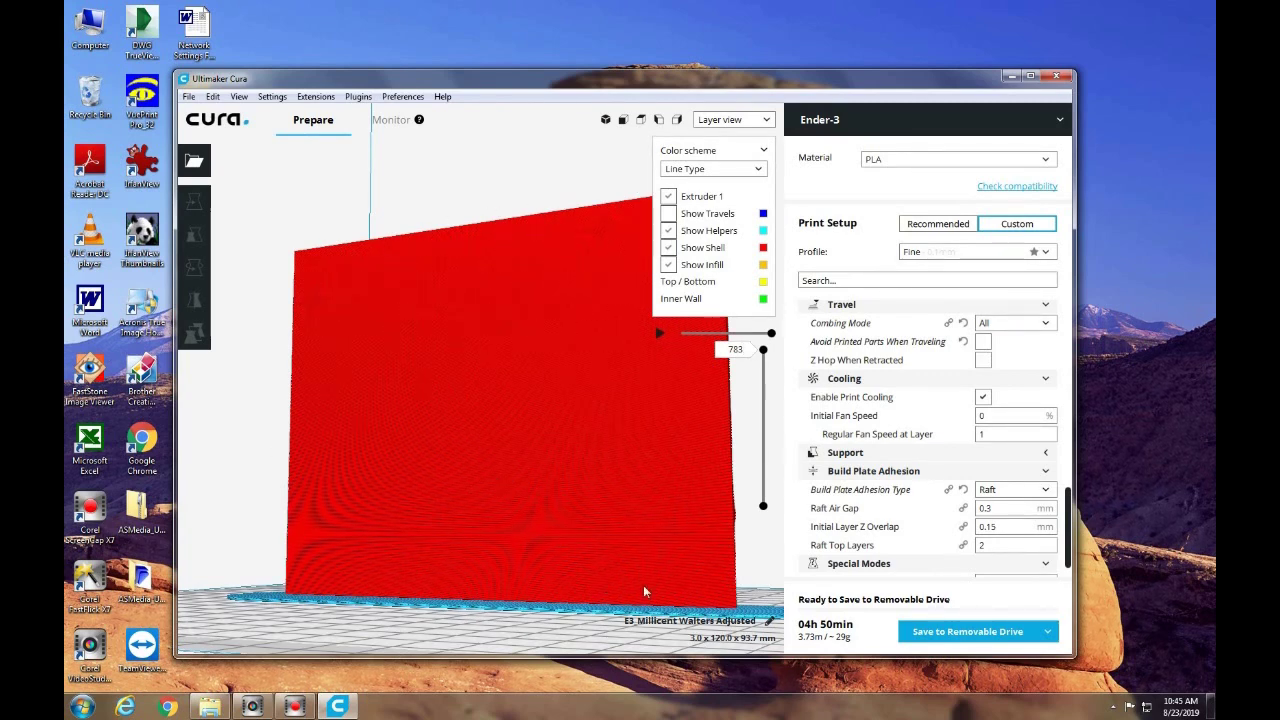
right_click_drag(725, 548, 555, 570)
left_click(734, 119)
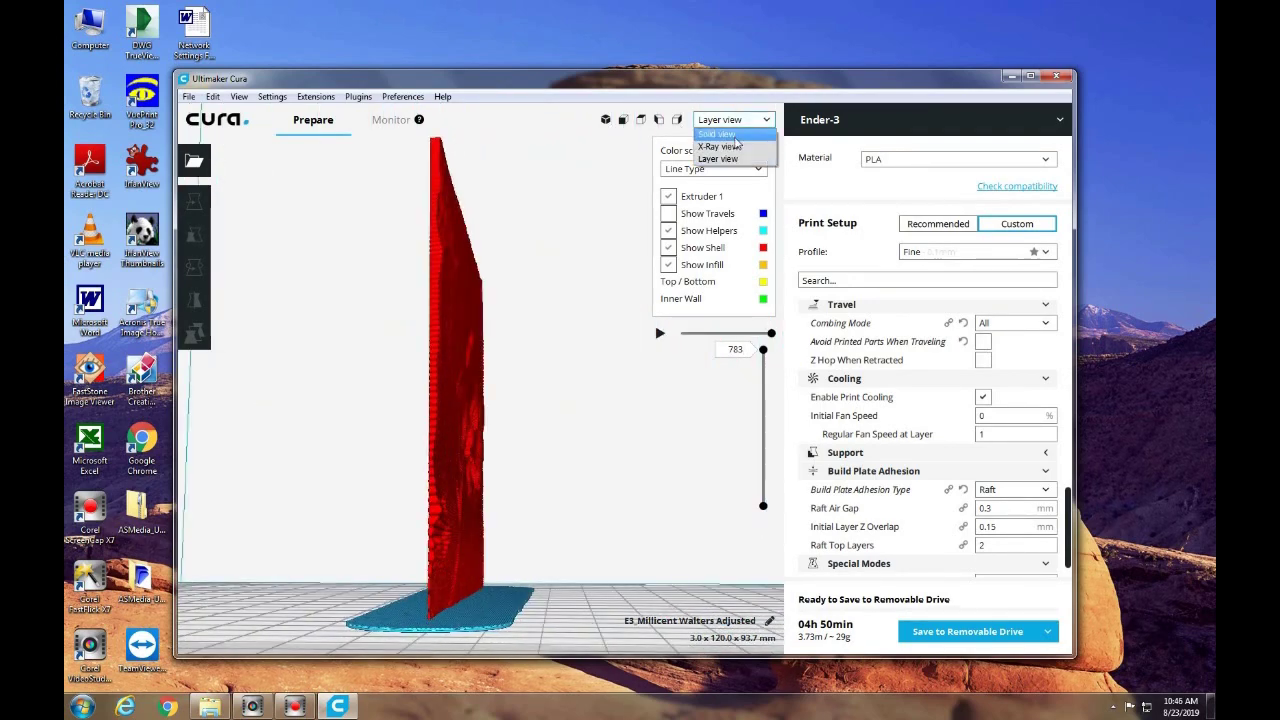
left_click(722, 132)
scroll(689, 143, "up", 3)
right_click_drag(673, 192, 660, 235)
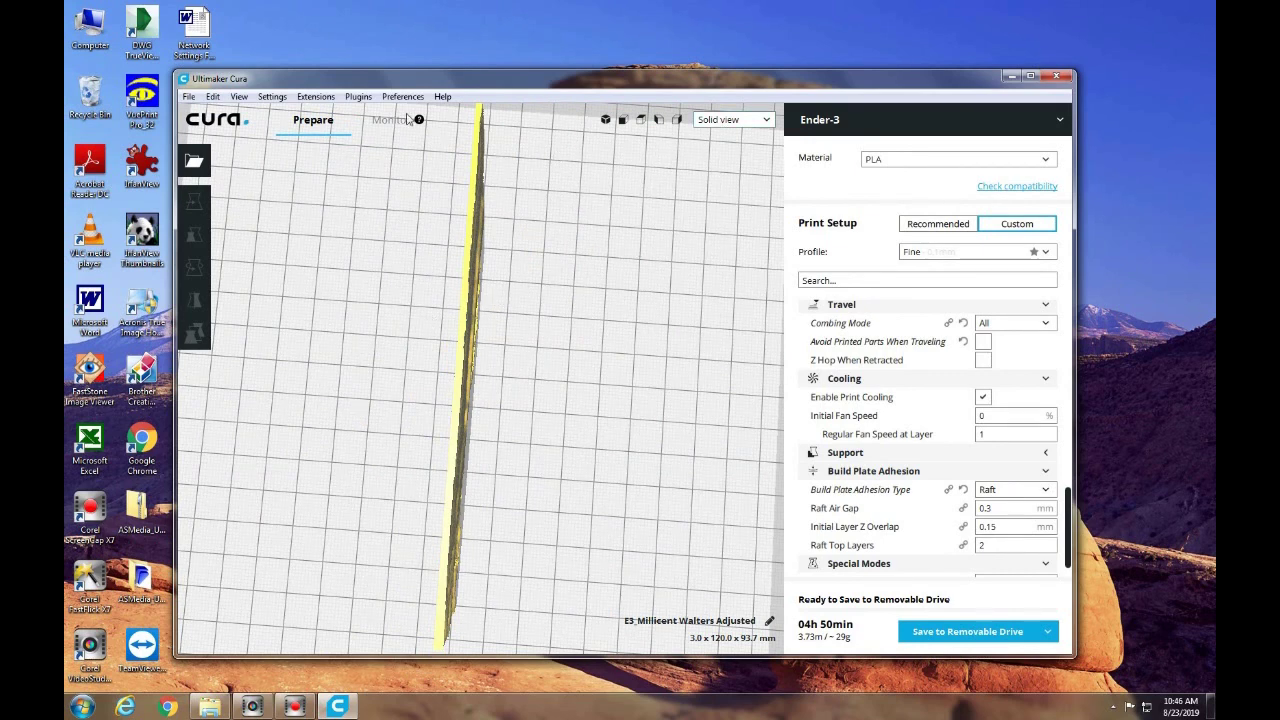
left_click(728, 120)
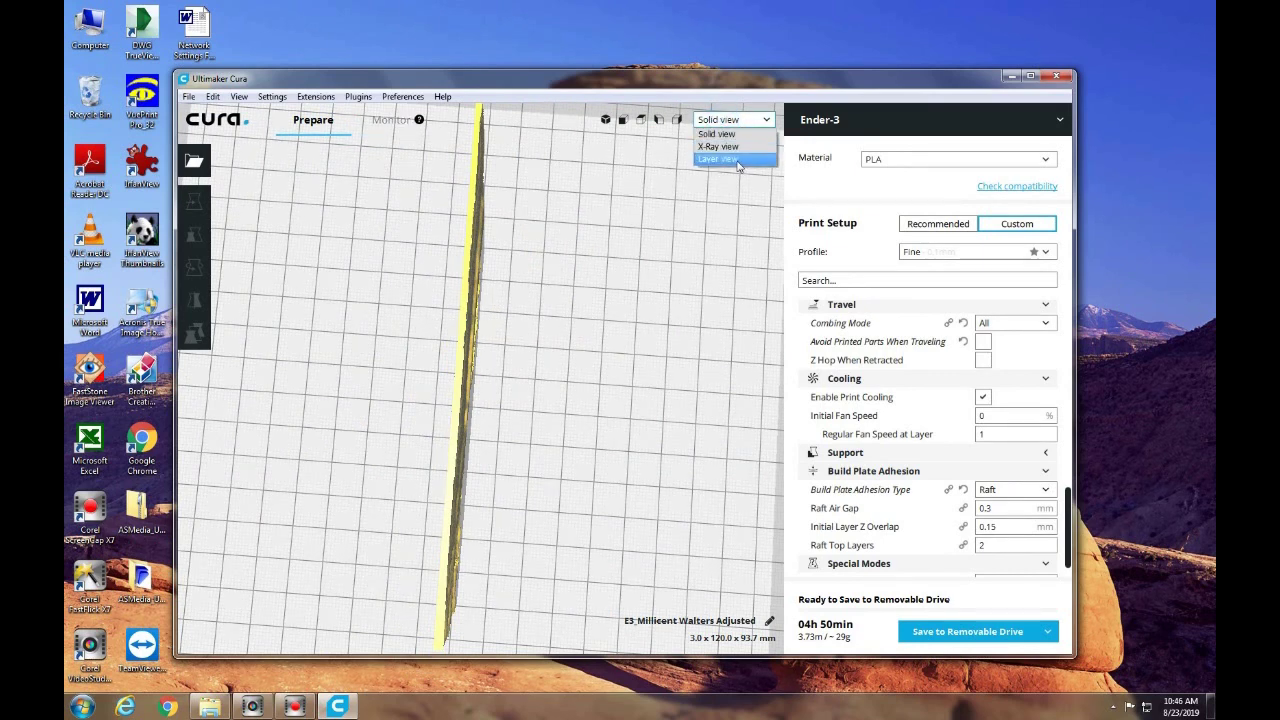
left_click(733, 157)
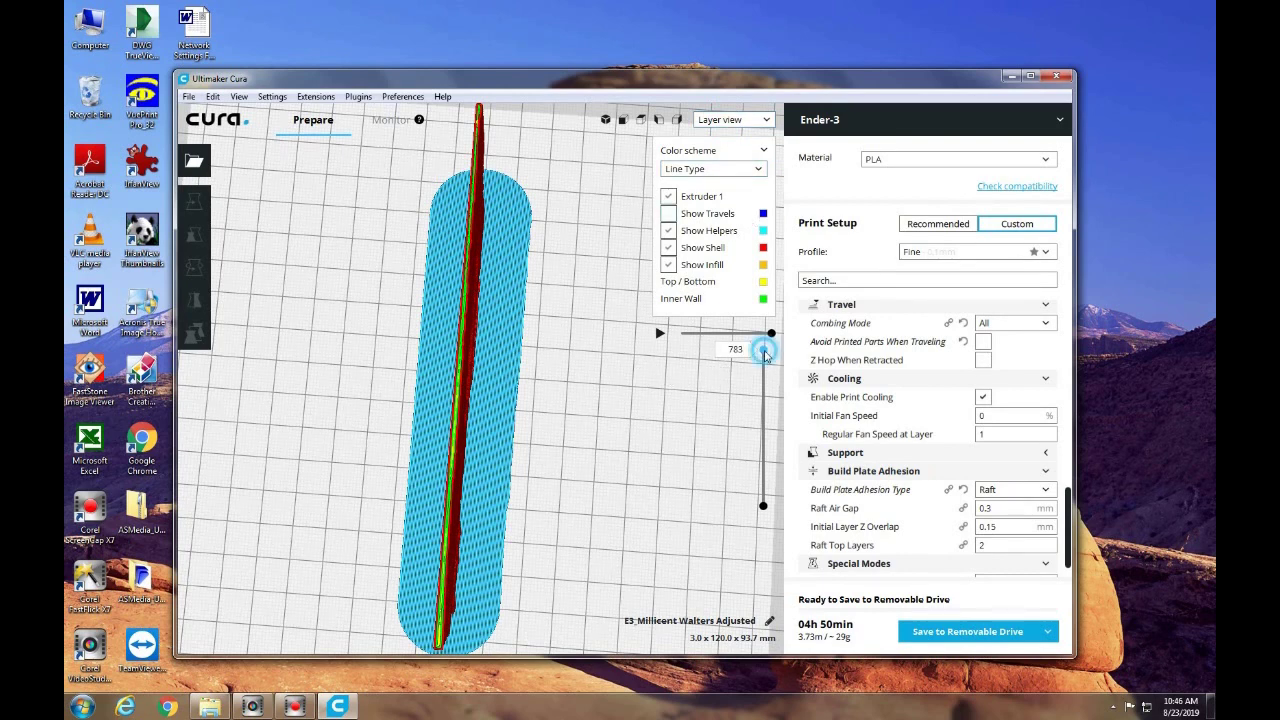
left_click_drag(764, 348, 763, 430)
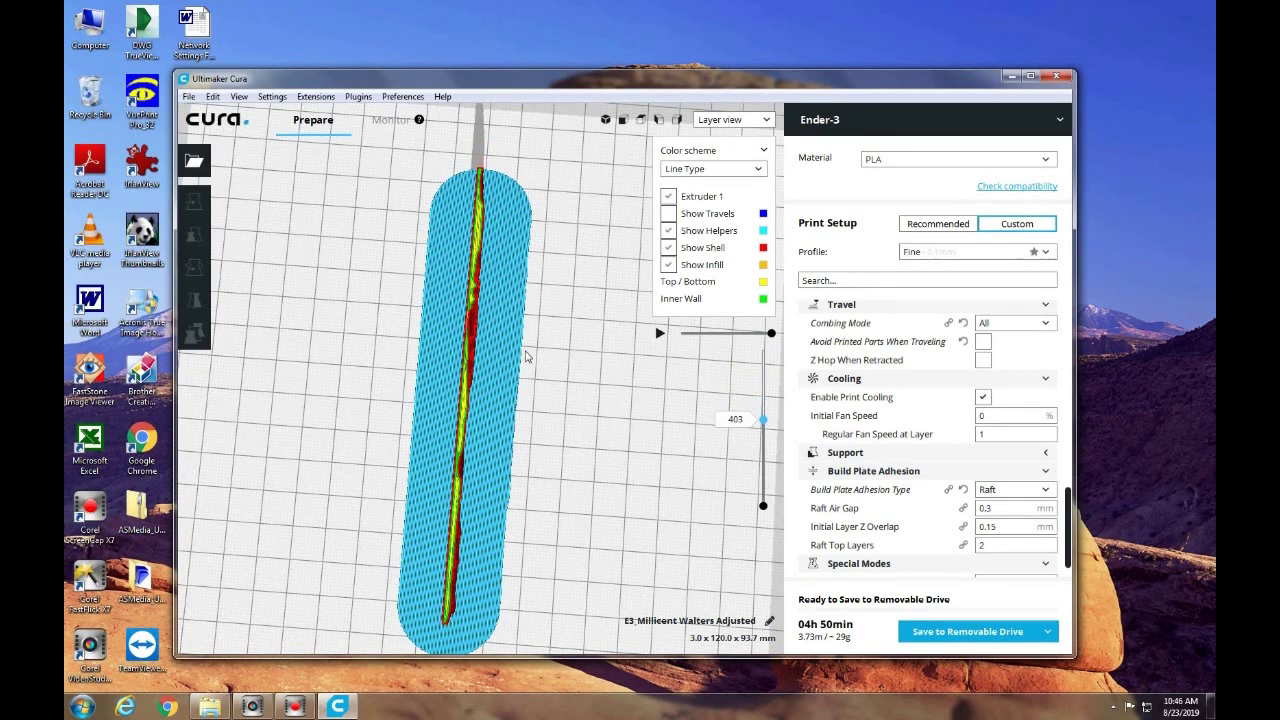
scroll(470, 340, "up", 5)
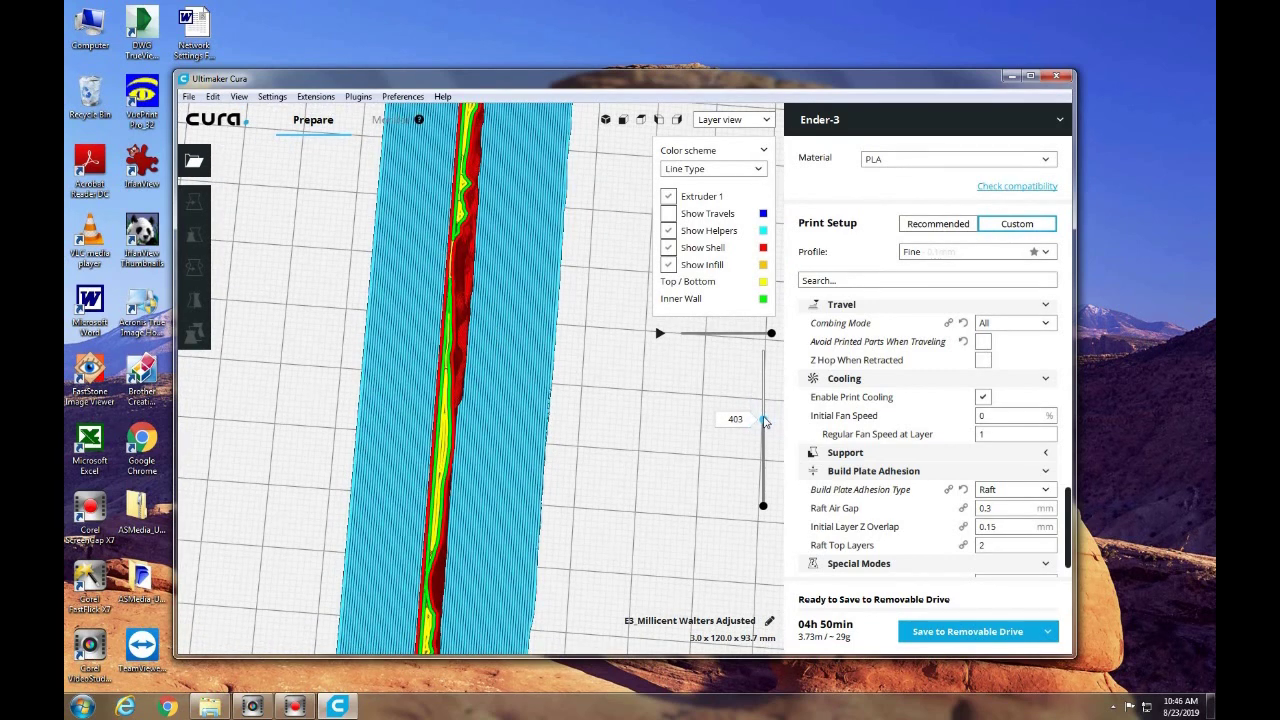
left_click_drag(765, 418, 760, 431)
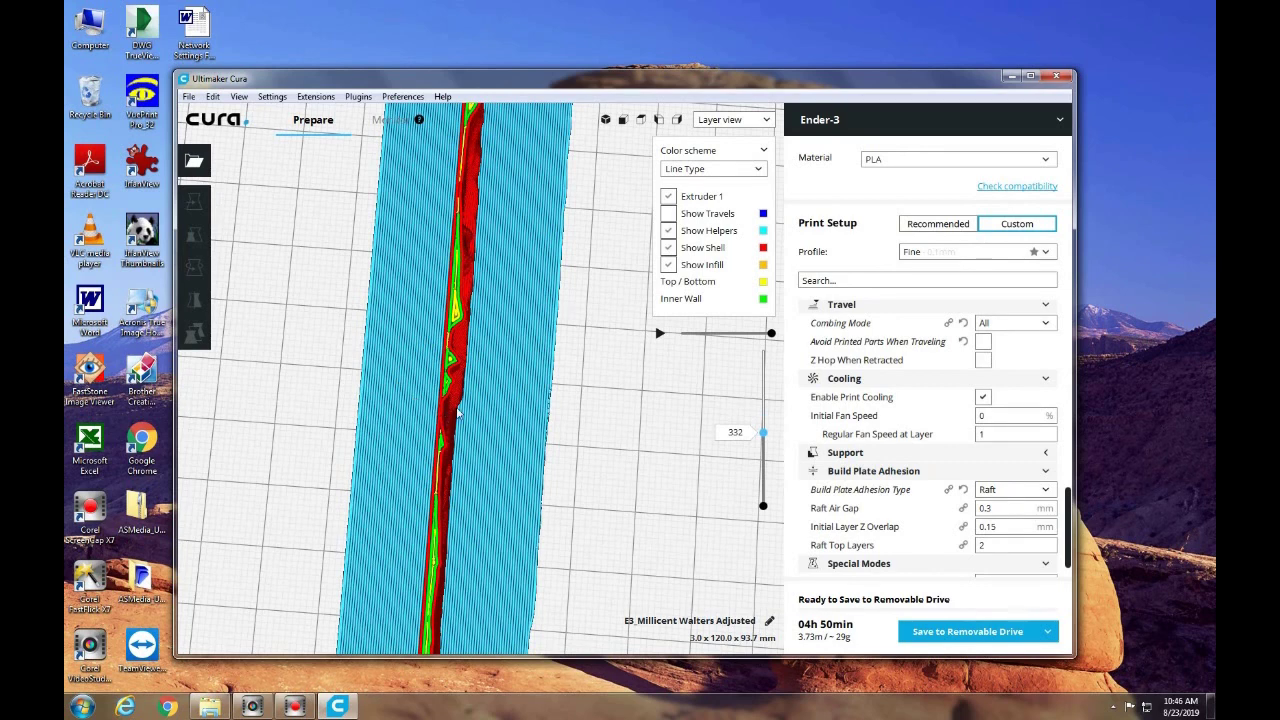
left_click_drag(766, 439, 762, 505)
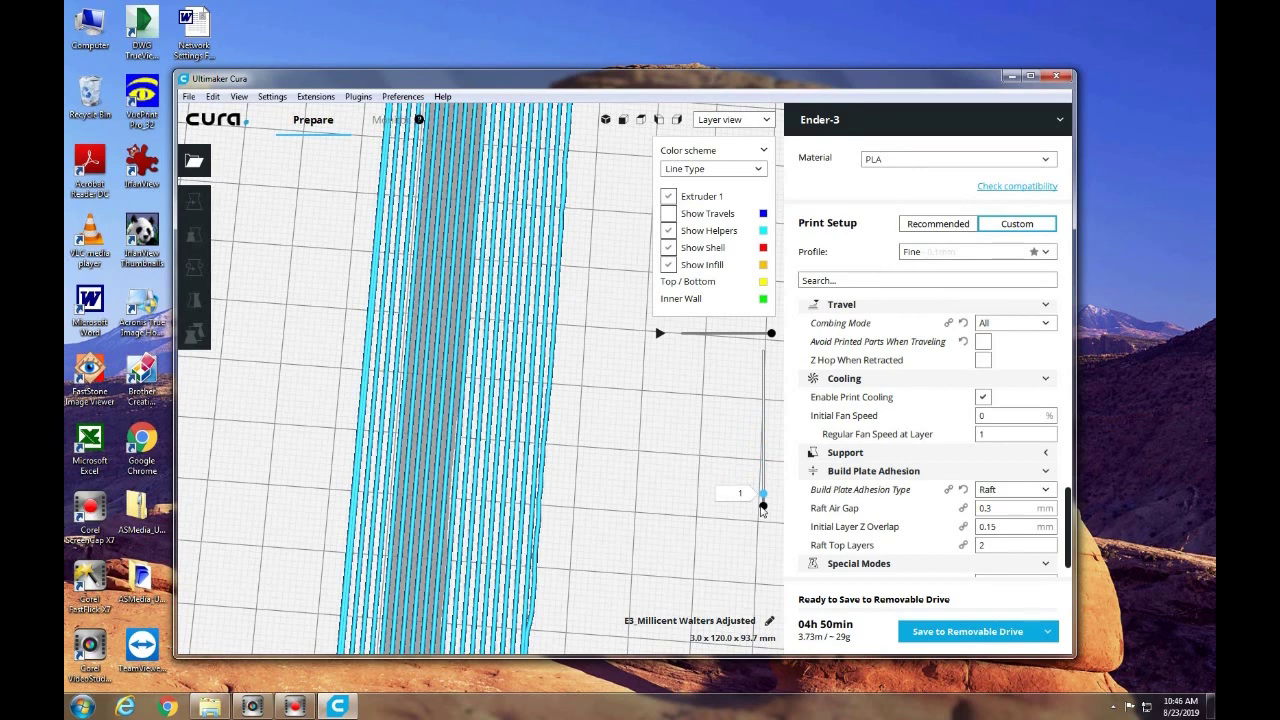
left_click_drag(763, 509, 795, 350)
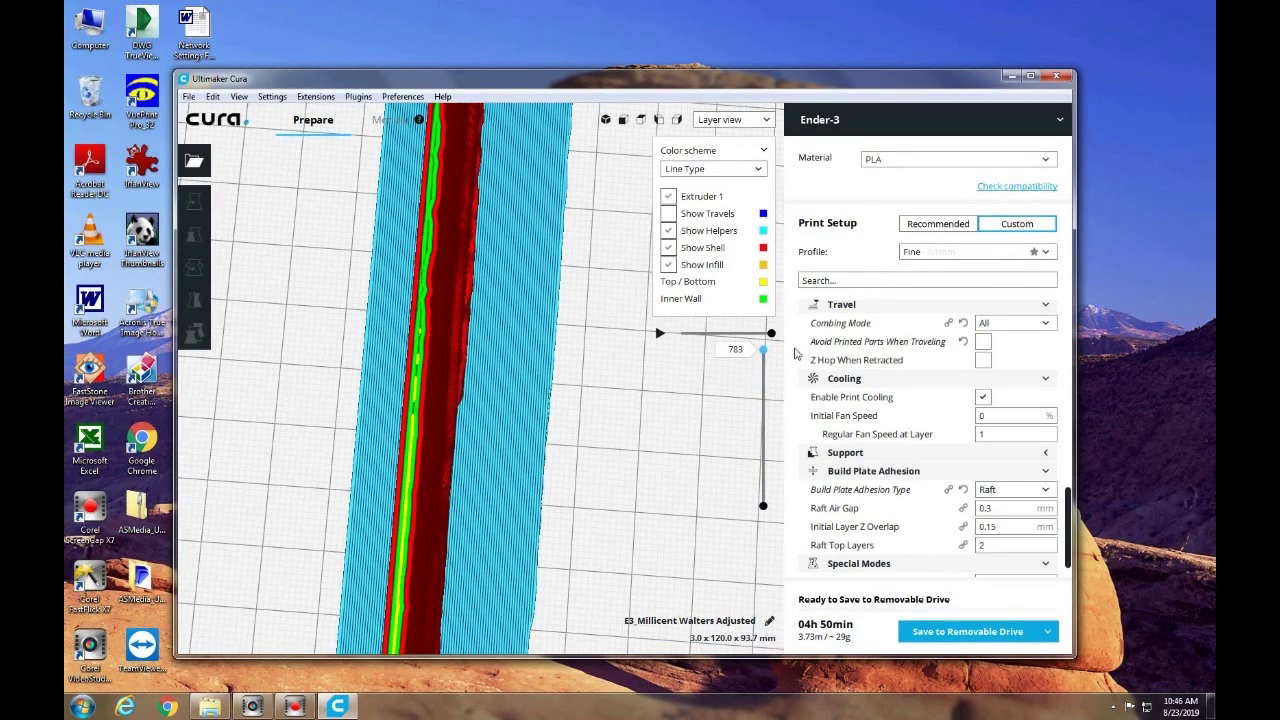
scroll(644, 516, "down", 5)
left_click(770, 121)
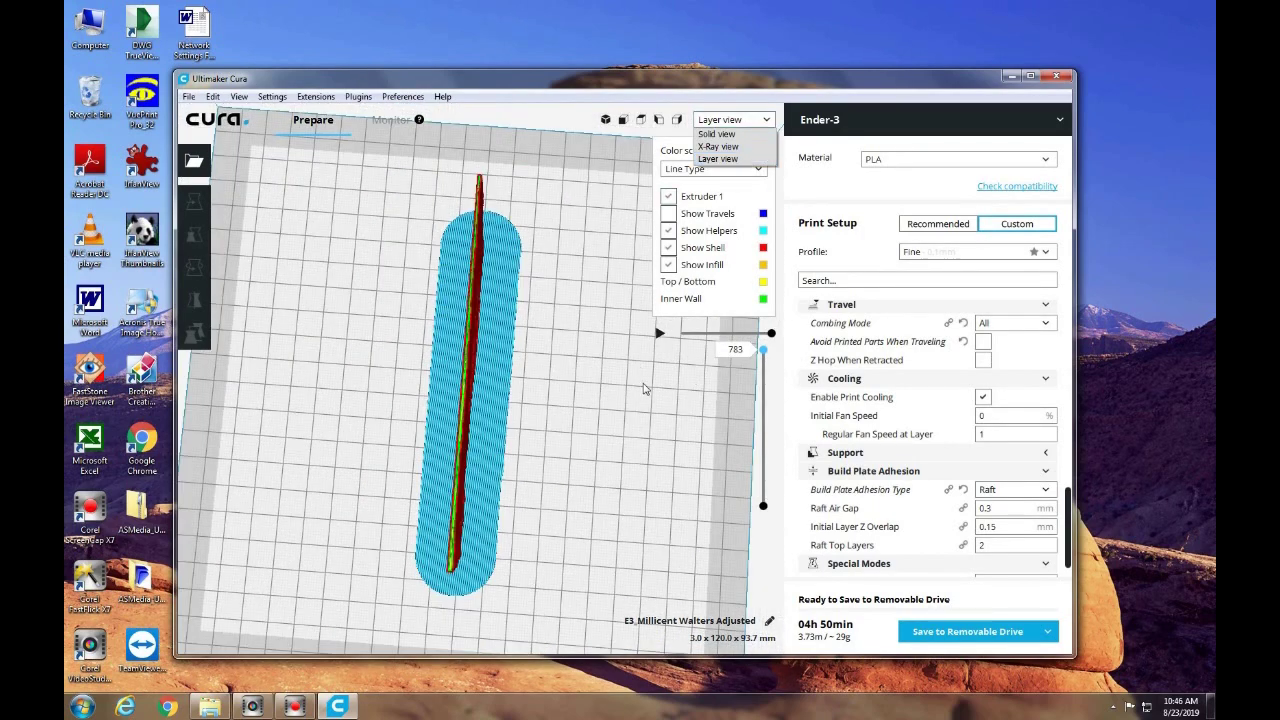
left_click(716, 133)
right_click_drag(591, 371, 535, 608)
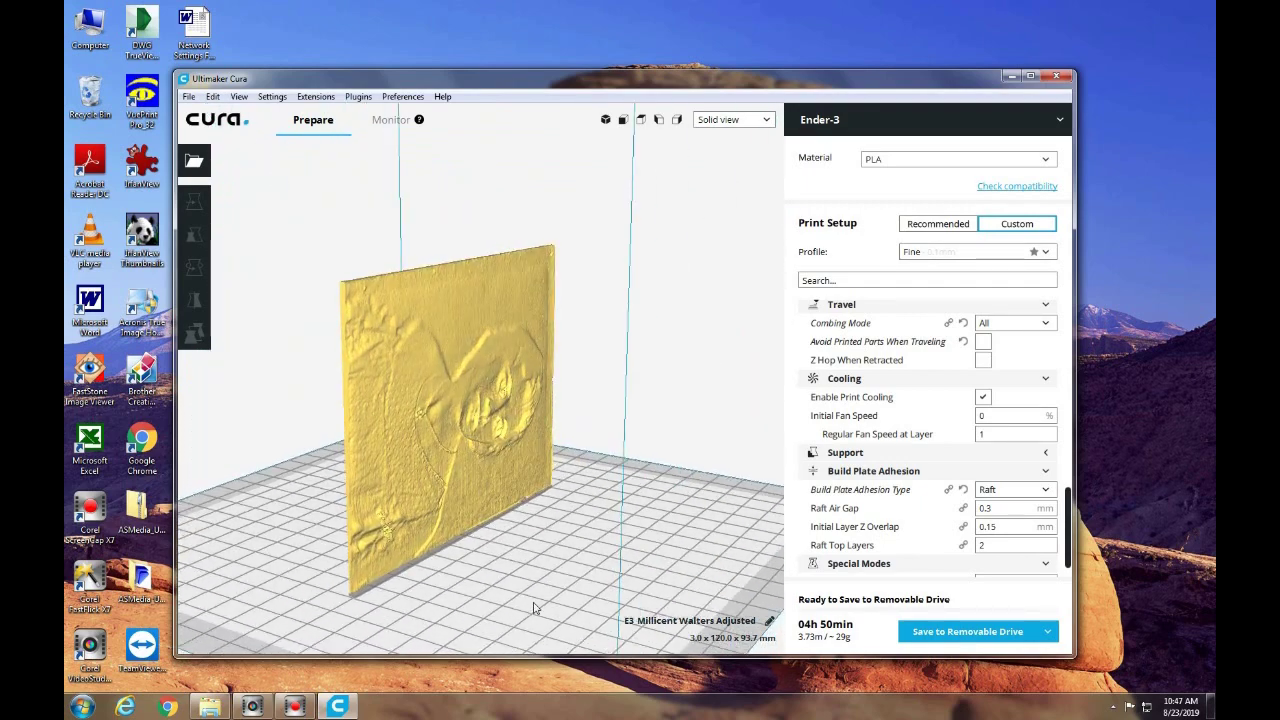